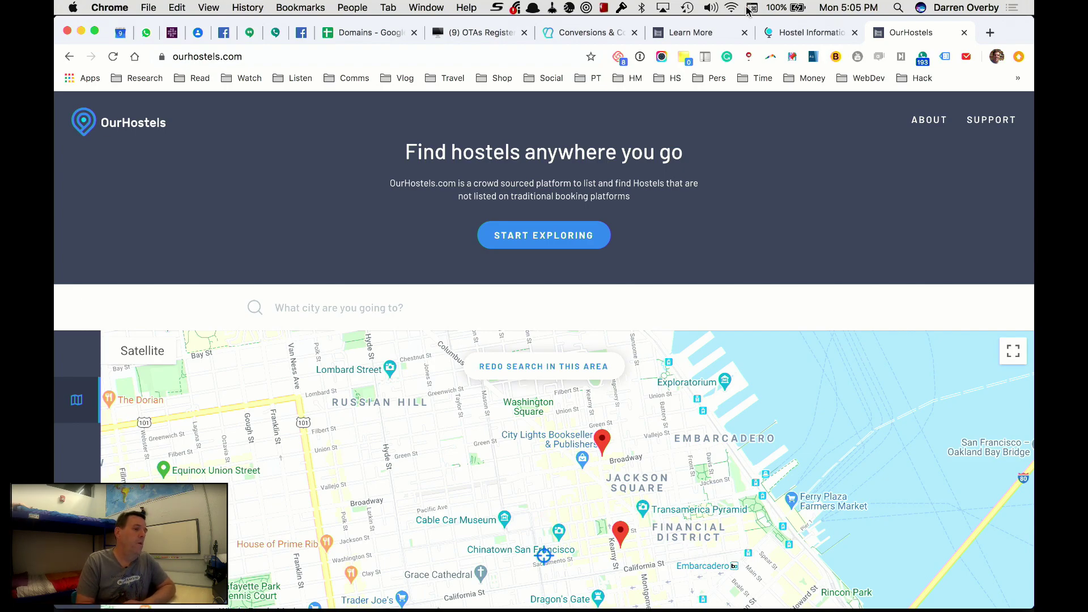
Step: Switch to the Hostel Management site and open its page for adding hostels to the database
left_click(798, 35)
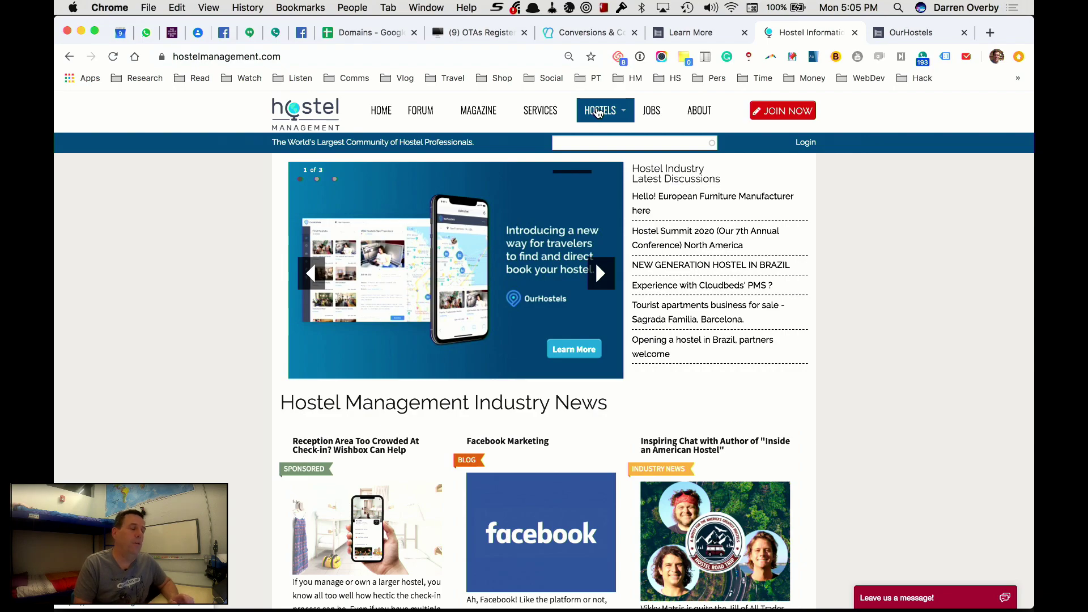
left_click(599, 112)
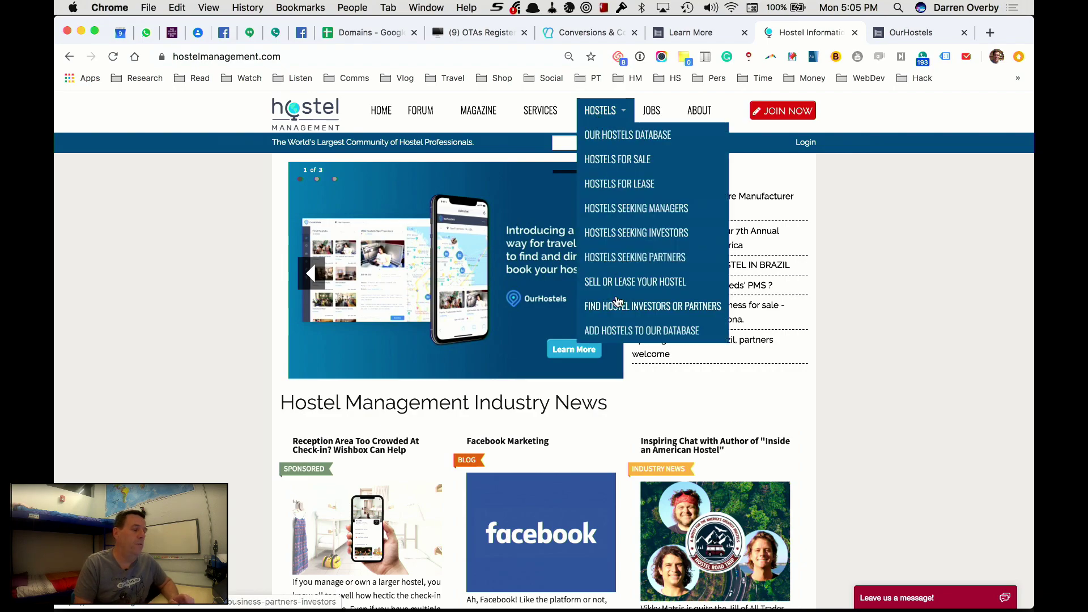
left_click(618, 333)
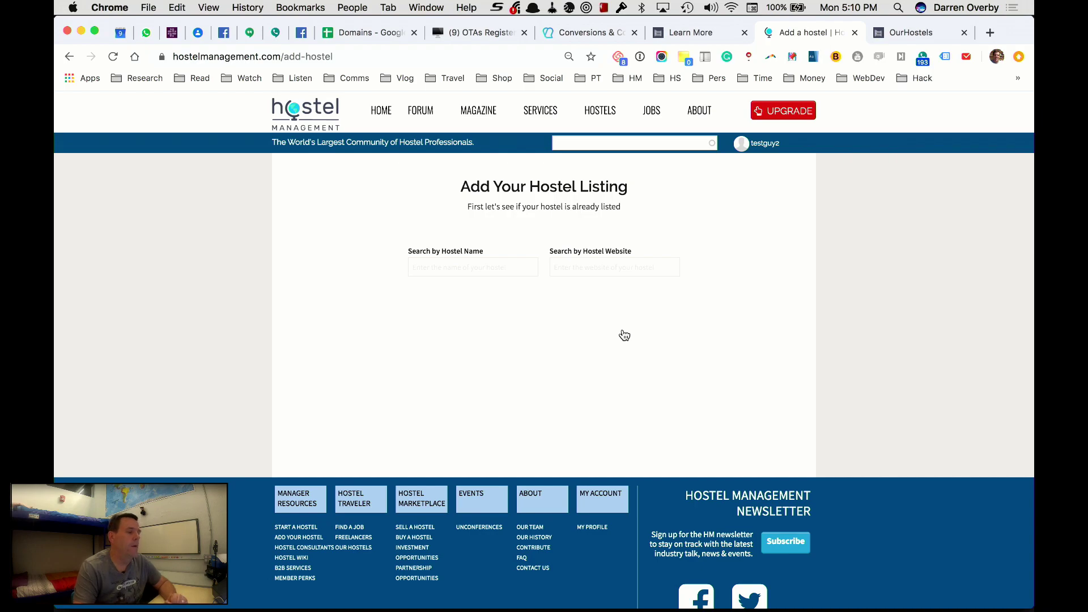
Step: Search the existing listings for the hostel name "My Awesome Hostel" and start adding it as a new hostel
mouse_move(595, 112)
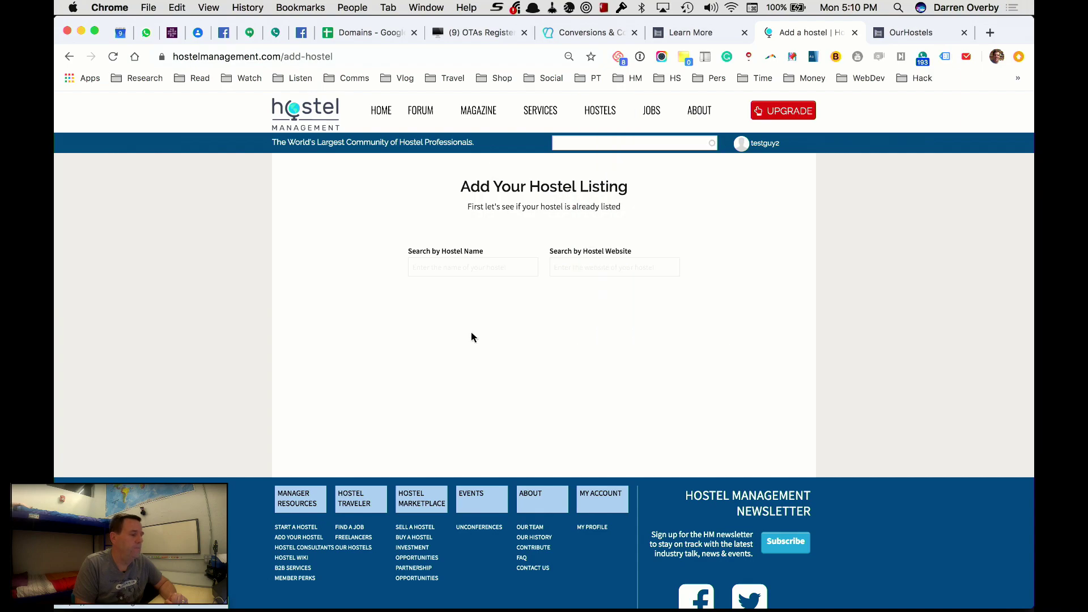
left_click(440, 263)
type("My Awesome Hostel")
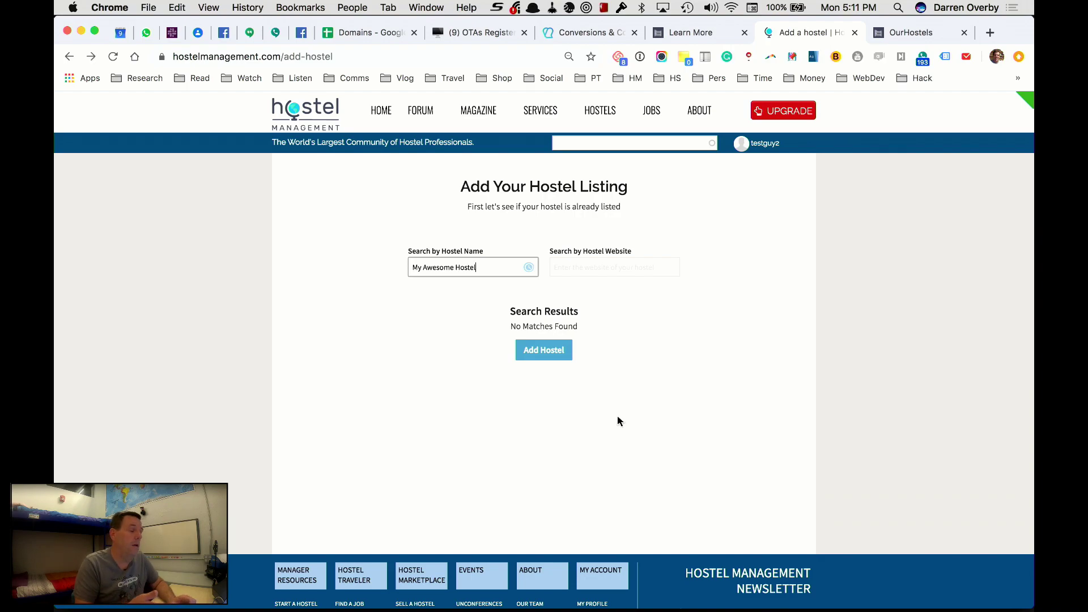
left_click(559, 355)
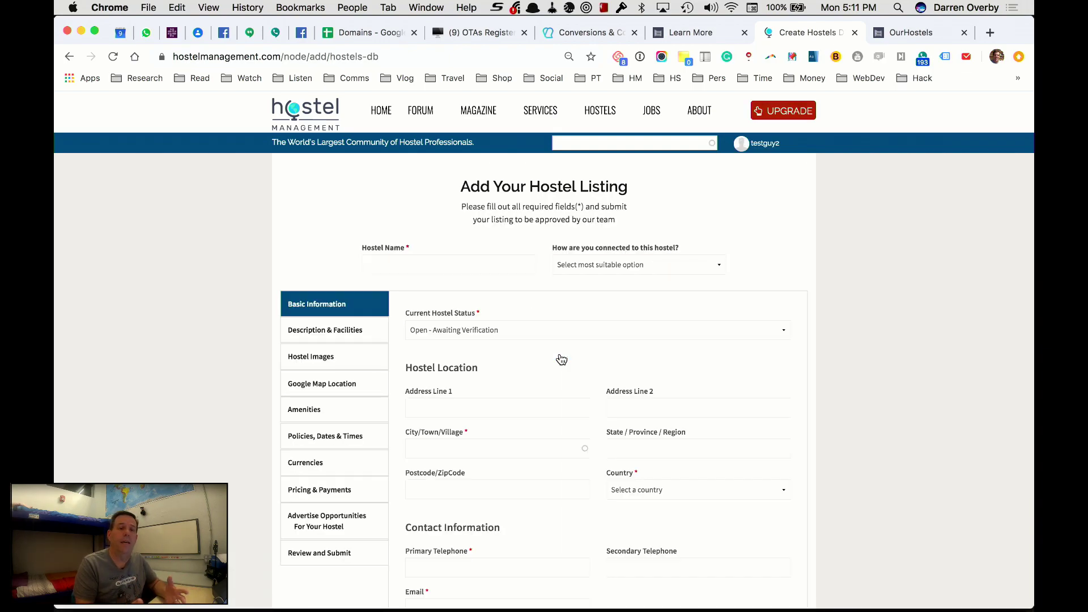
Step: Enter "My Awesome Hostel" as the hostel name of the new listing
left_click(411, 263)
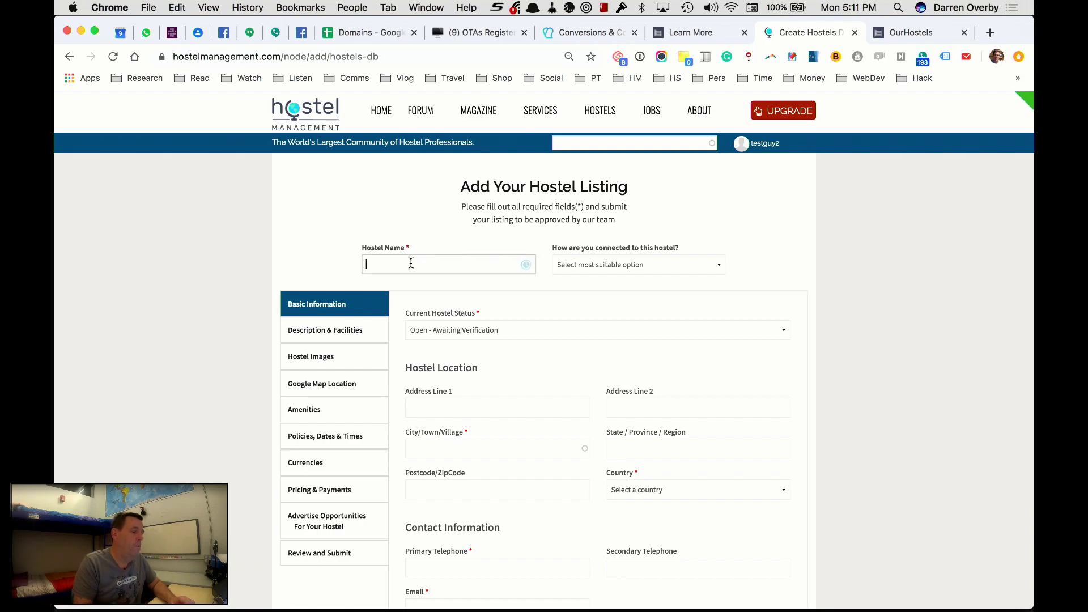
type("My")
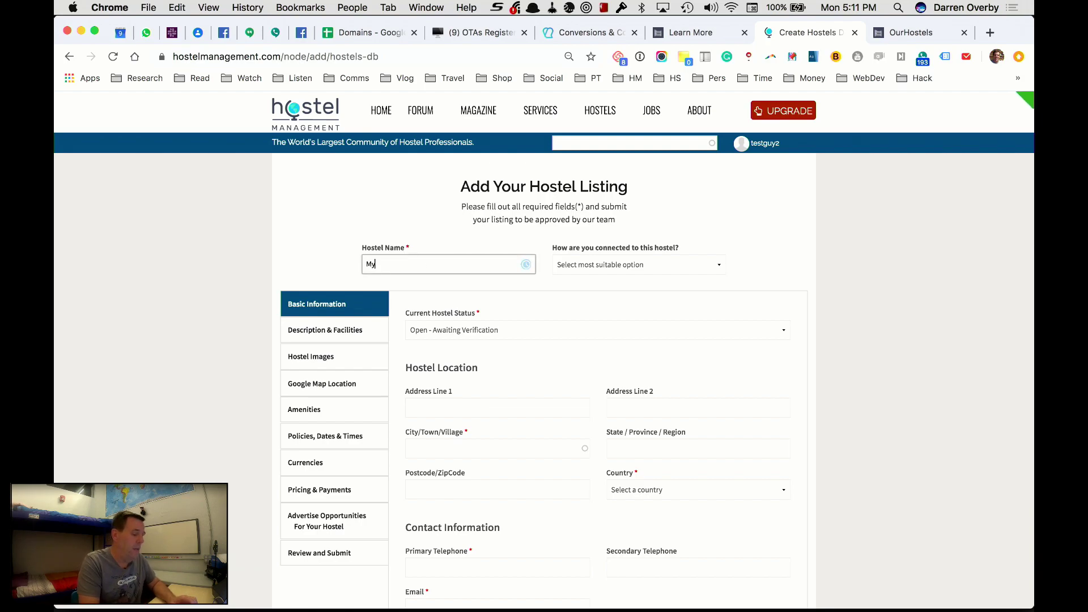
type(" Awesome Hostel")
Step: Review the location, contact and website link fields of the basic information, including the direct booking page URL
scroll(484, 328, "down", 3)
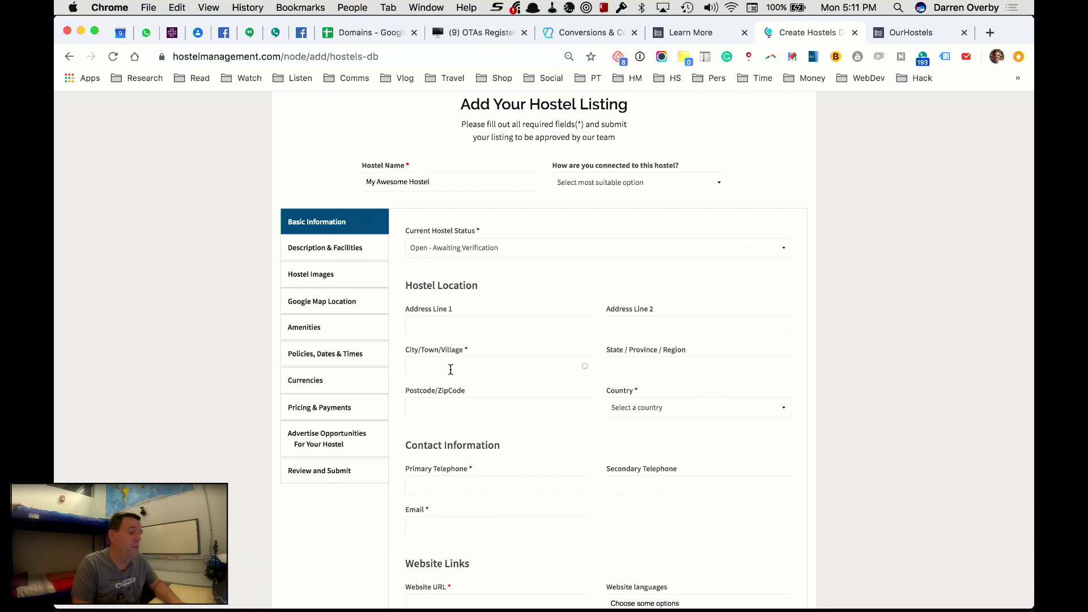
scroll(451, 363, "down", 5)
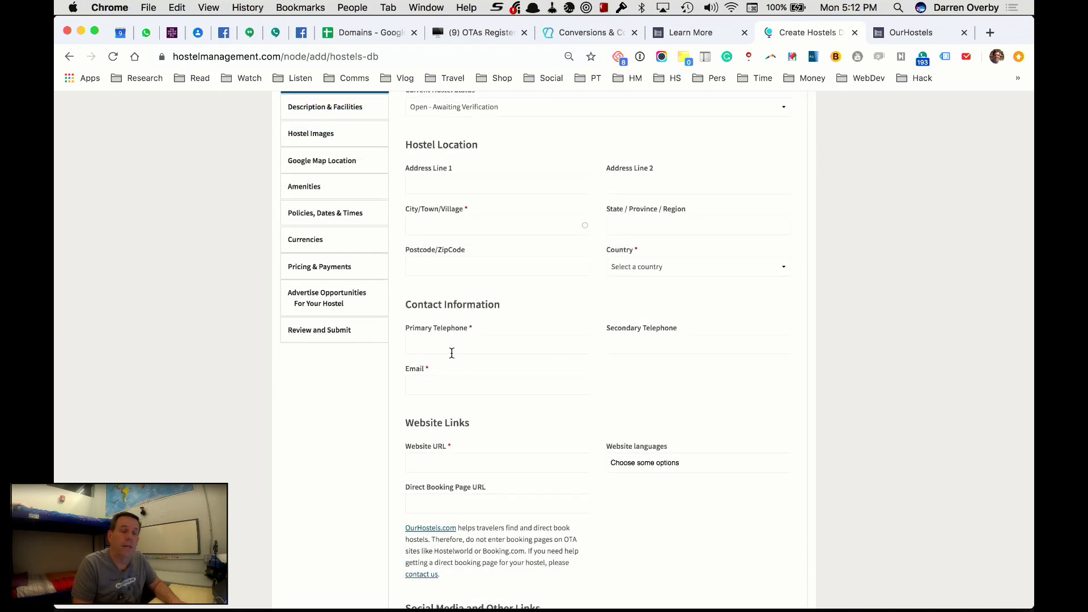
scroll(444, 379, "down", 3)
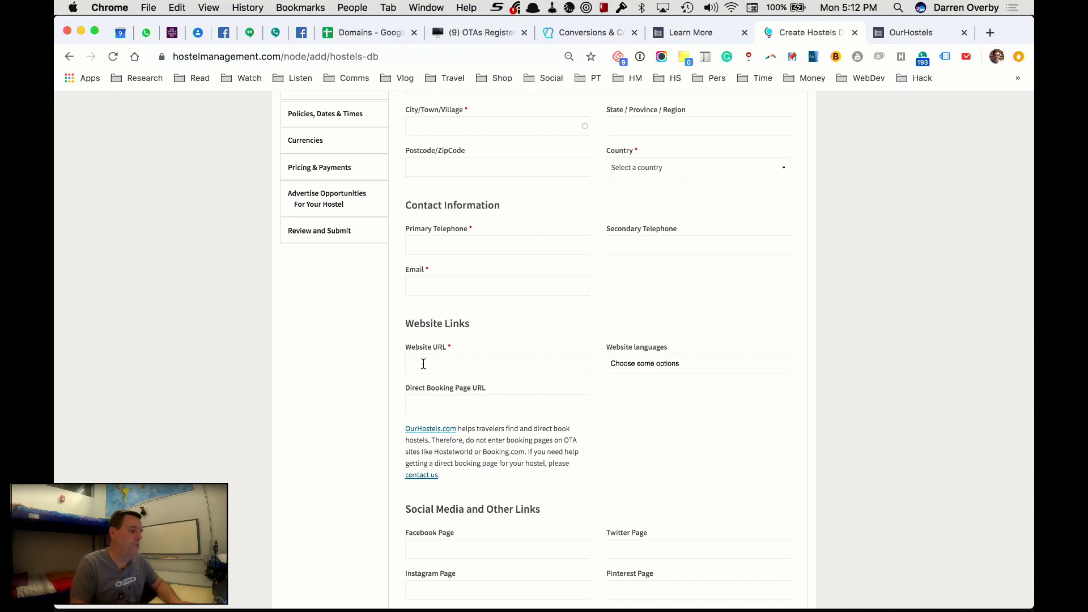
left_click(435, 402)
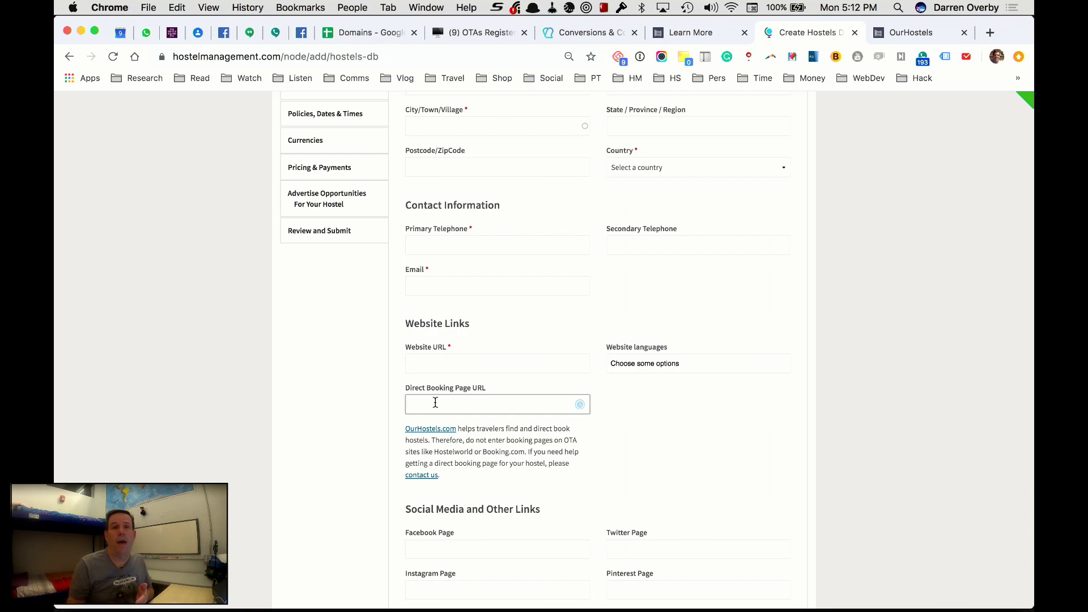
left_click(435, 403)
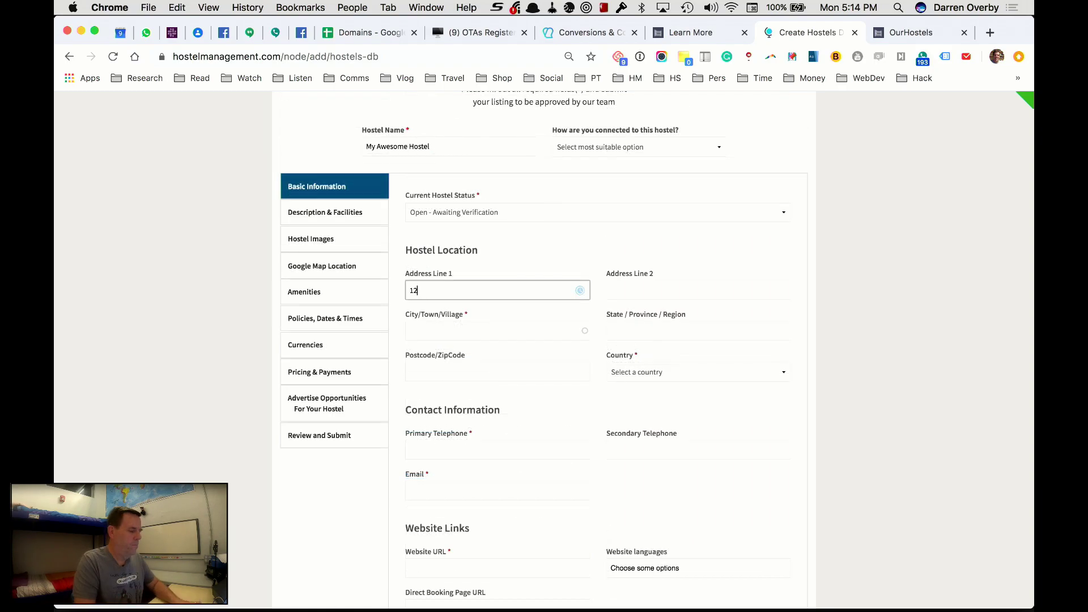
Step: Fill in the hostel's street address, with San Francisco as the city and United States as the country
type("123 Main Street")
key("Tab")
type("San Francisco")
left_click(575, 432)
left_click(697, 372)
left_click(635, 573)
Step: Enter the hostel's primary telephone number, including the +1 country code
left_click(409, 450)
type("415-555-1212")
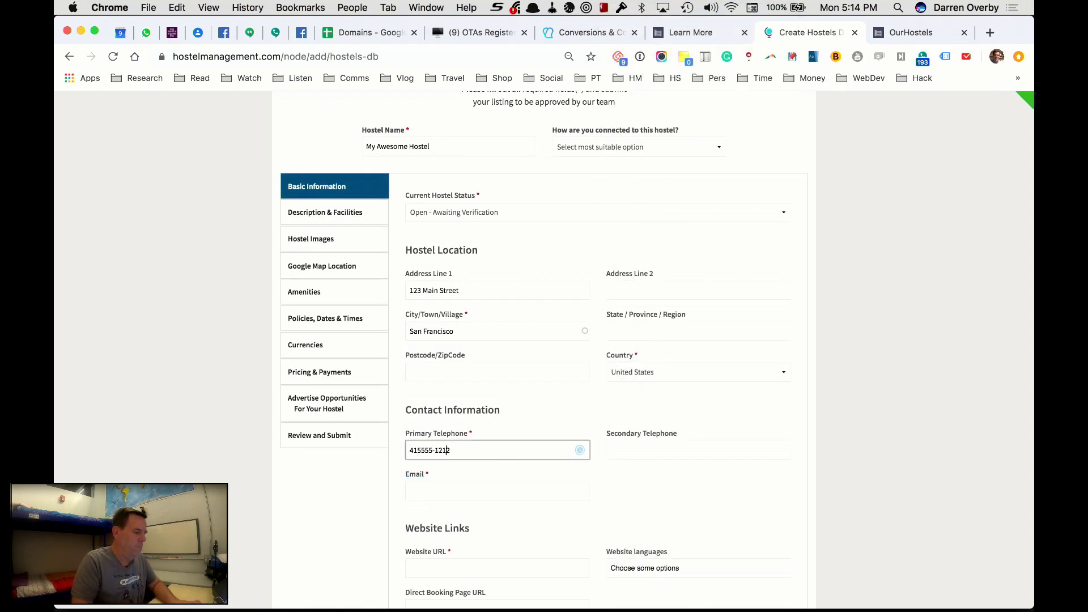
type("+1")
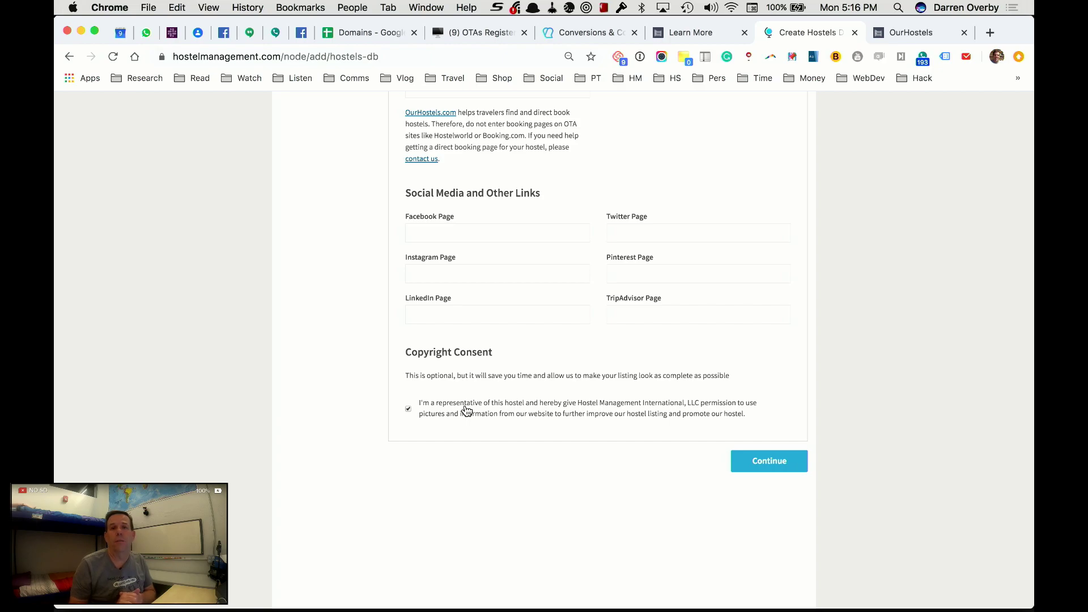
Step: In the Description & Facilities section, enter the hostel description "We are an awesome hostel"
scroll(466, 410, "up", 20)
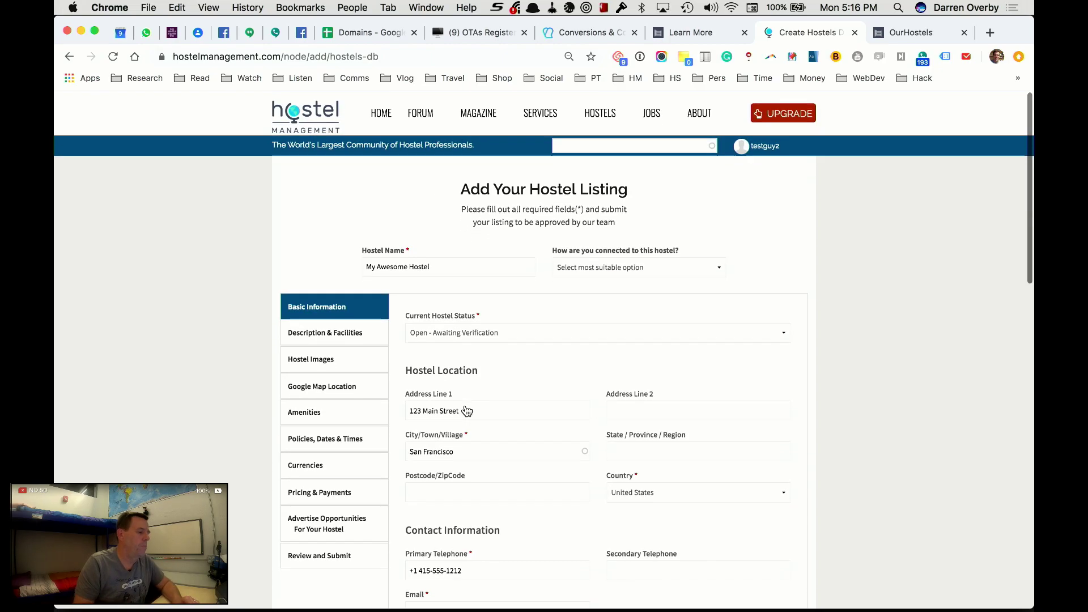
left_click(351, 333)
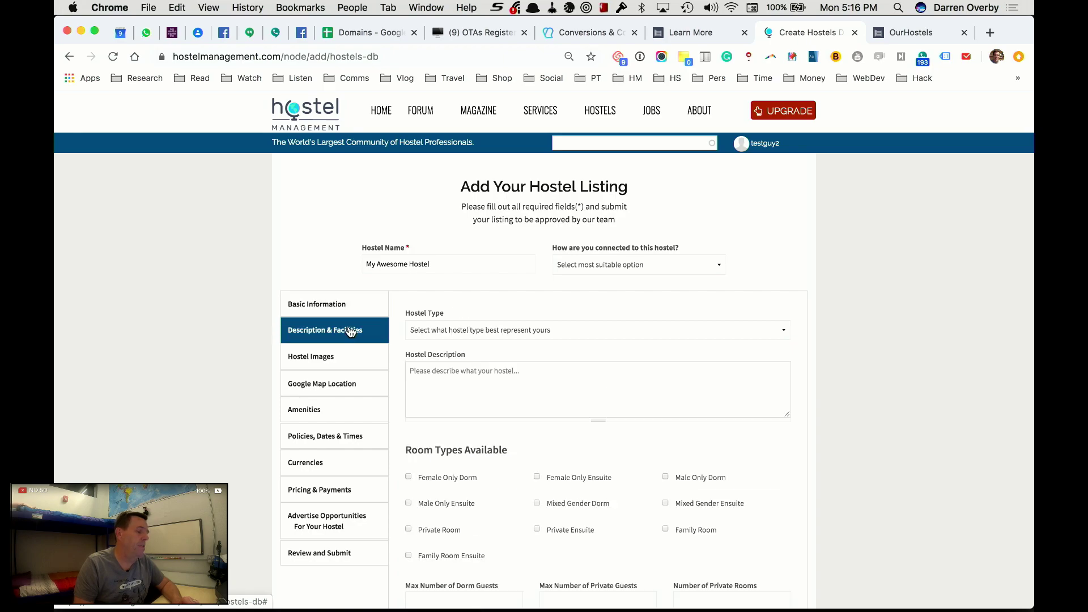
scroll(476, 439, "down", 3)
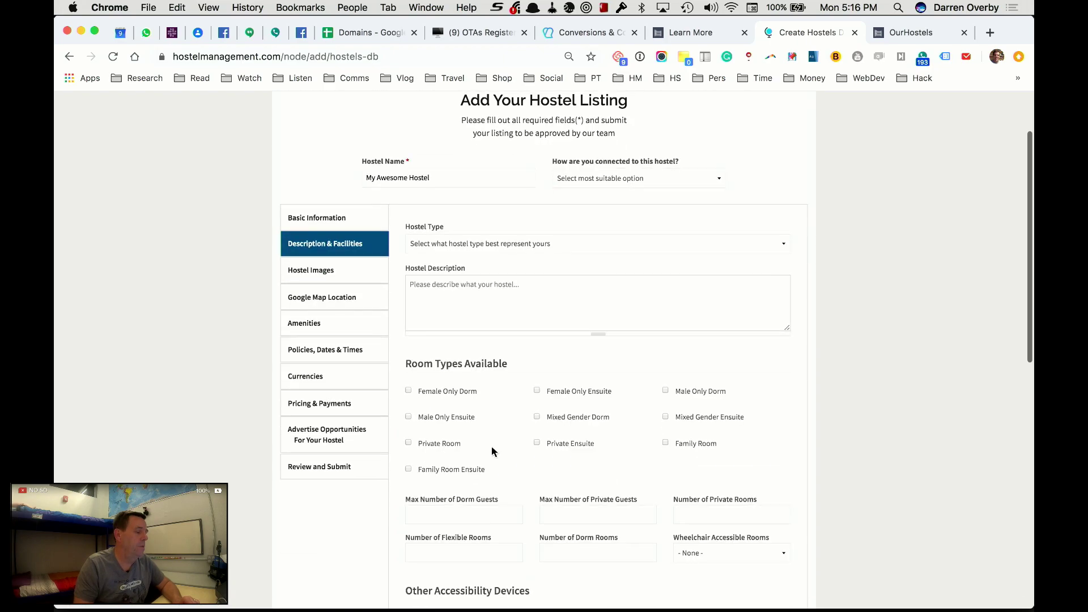
left_click(435, 301)
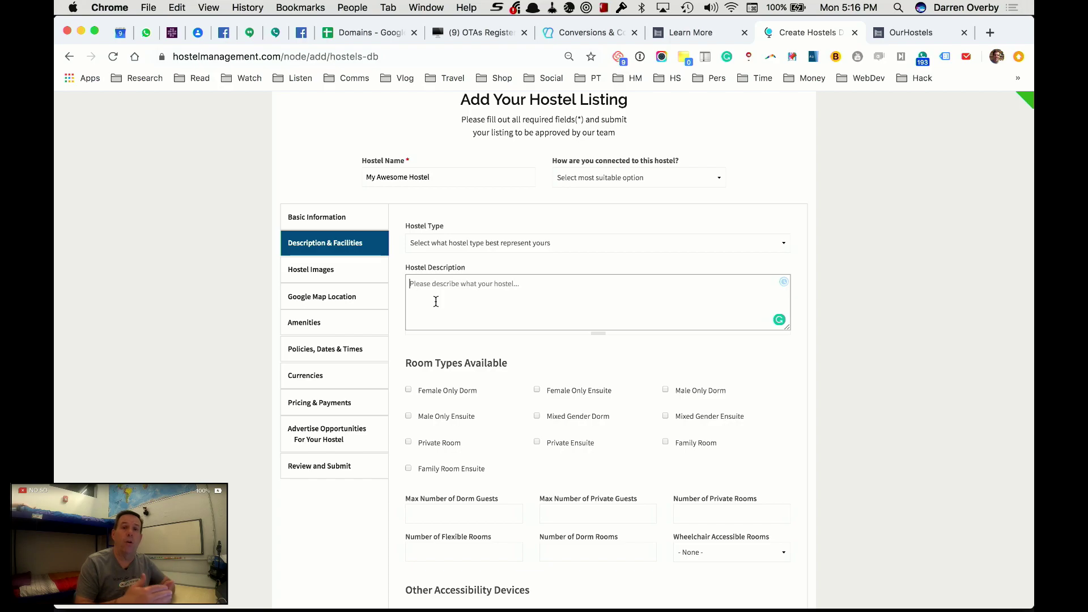
type("We are an awesome hostel")
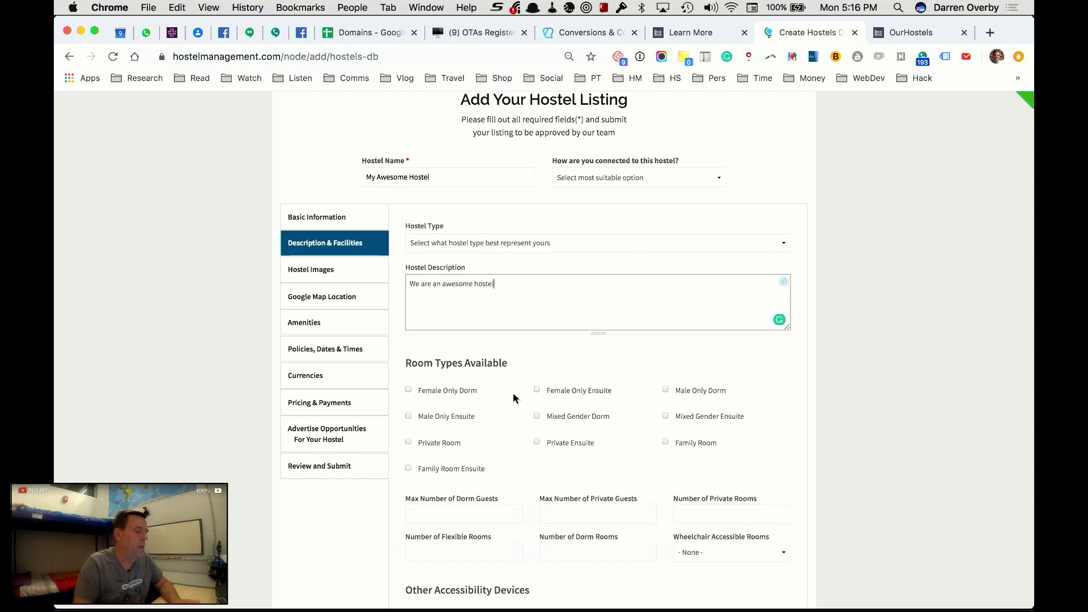
Step: Mark Female Only Dorm, Male Only Ensuite, Mixed Gender Dorm and Family Room as available room types
scroll(513, 392, "down", 2)
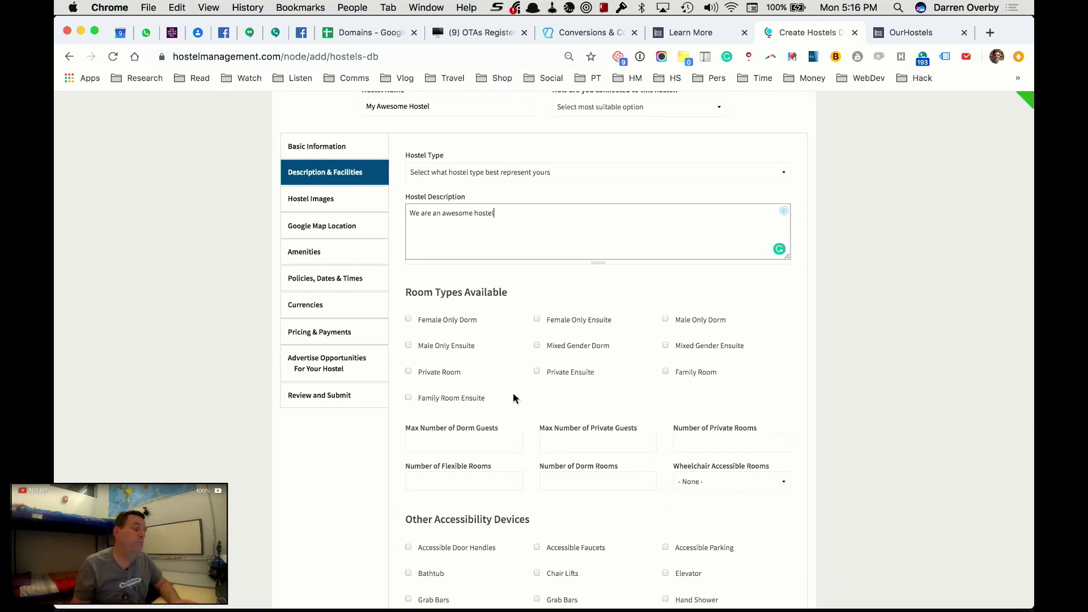
left_click(408, 319)
left_click(408, 345)
left_click(537, 345)
left_click(666, 371)
Step: Set the capacity to 40 dorm guests and 10 private guests at most, with 2 private rooms and 3 dorm rooms
scroll(623, 363, "down", 3)
left_click(474, 334)
type("40")
key("Tab")
type("10")
key("Tab")
type("2")
key("Tab")
key("Tab")
type("3")
key("Tab")
Step: Select two adjacent options near the end of the Description & Facilities section and continue to the hostel images
scroll(493, 430, "down", 5)
left_click(408, 295)
left_click(536, 296)
left_click(769, 401)
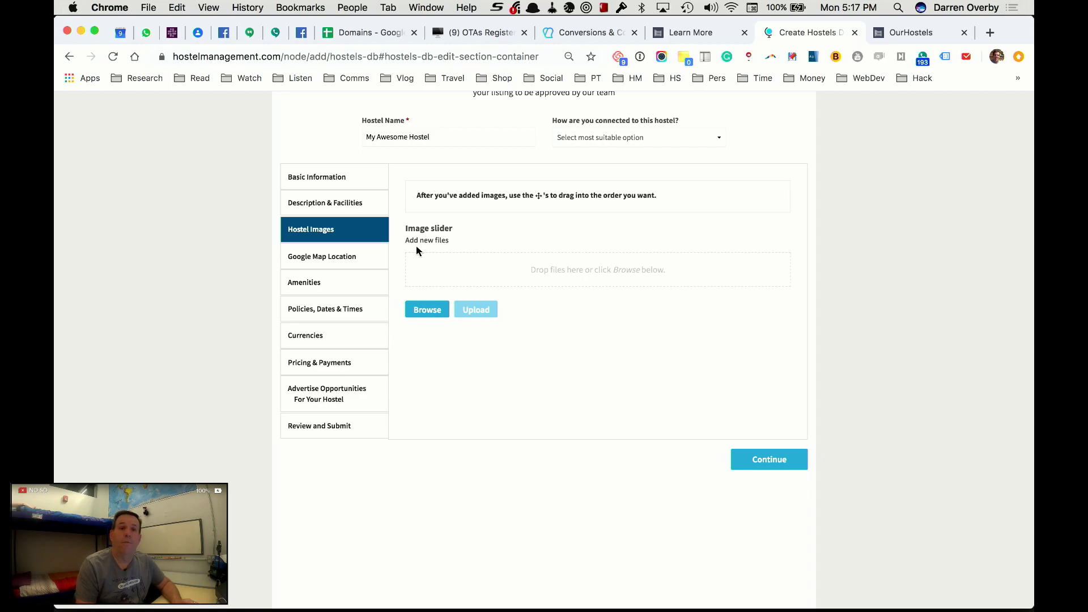
Step: Upload six photos to the image slider, including PB&J.jpeg, Ramen.jpeg and san-francisco-backpack-lockers (1).jpg, and continue to the Google map location
left_click(426, 309)
key("Return")
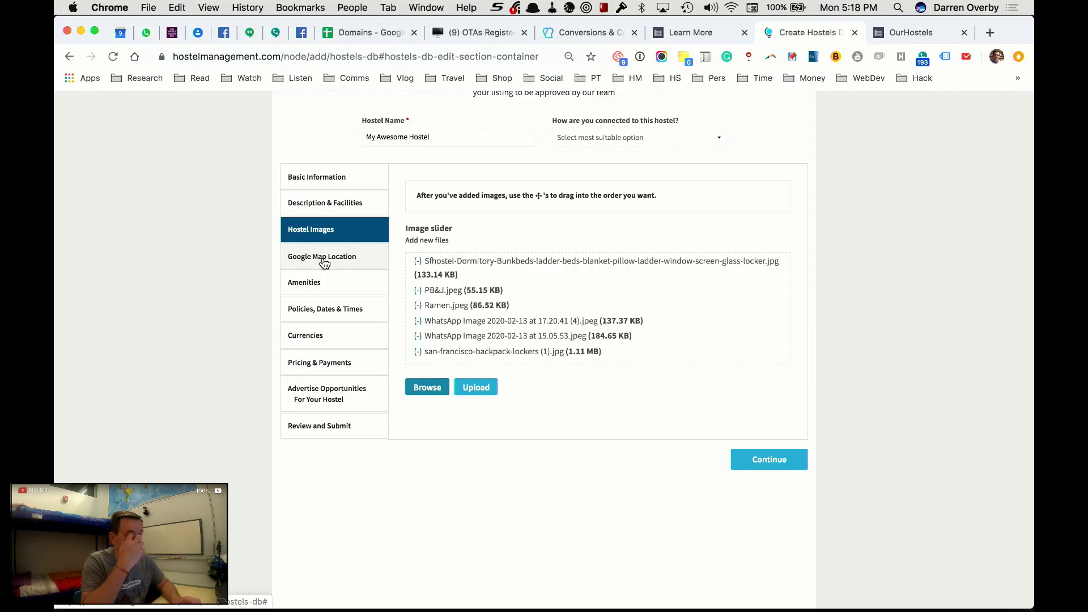
left_click(475, 388)
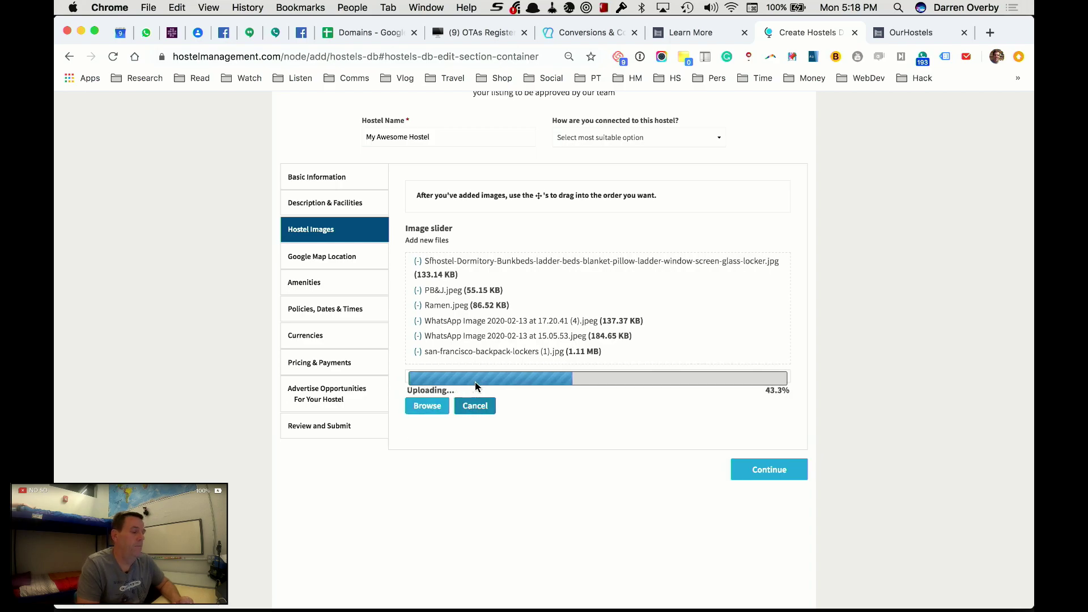
scroll(576, 510, "down", 20)
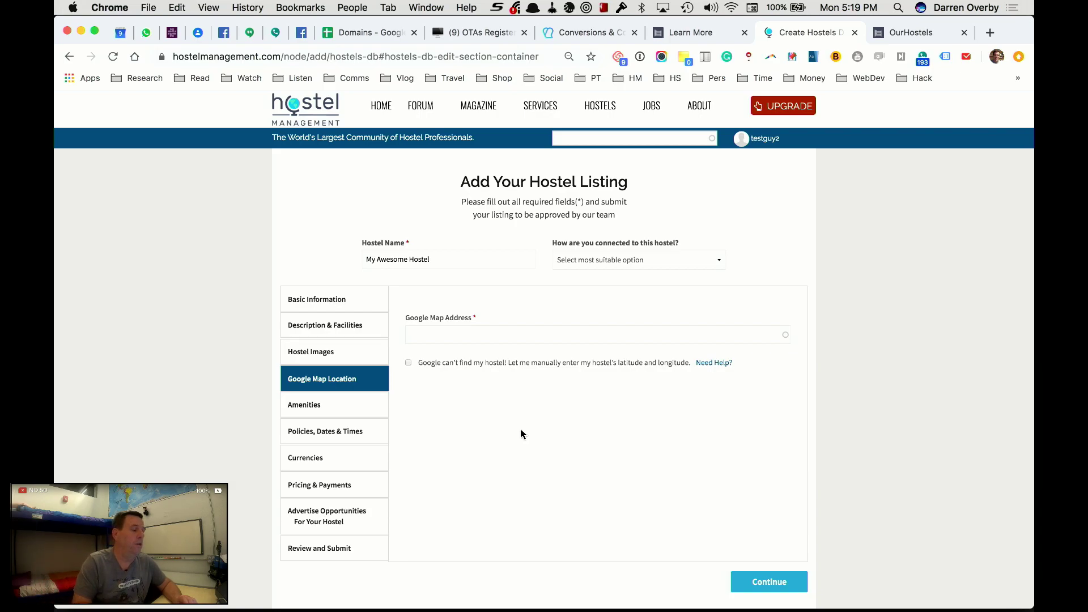
Step: Try the manual latitude and longitude option, view its help video, and turn the option back off
left_click(408, 363)
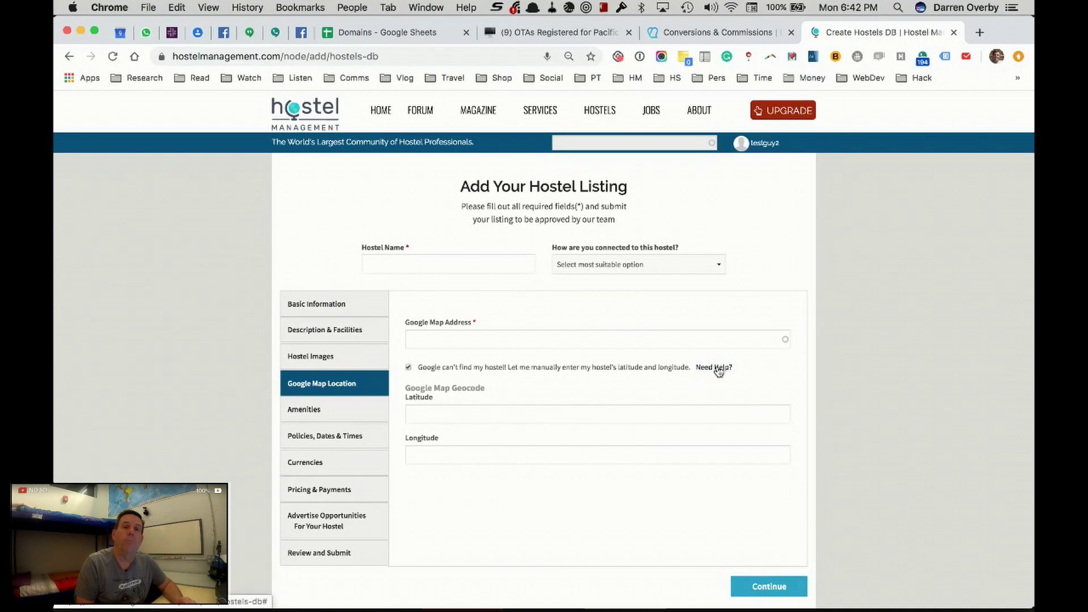
left_click(716, 369)
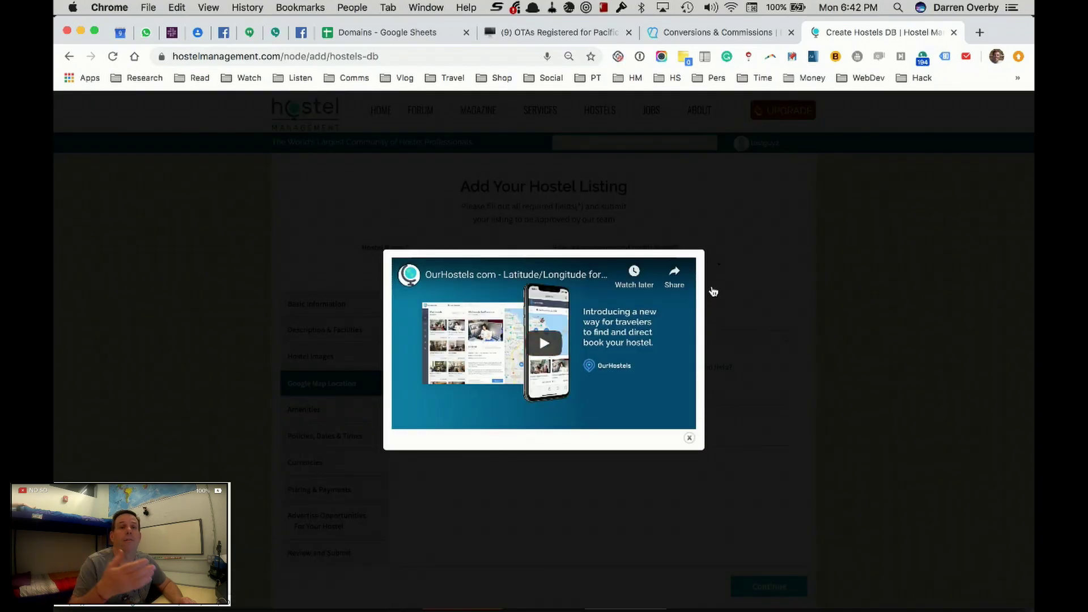
left_click(713, 291)
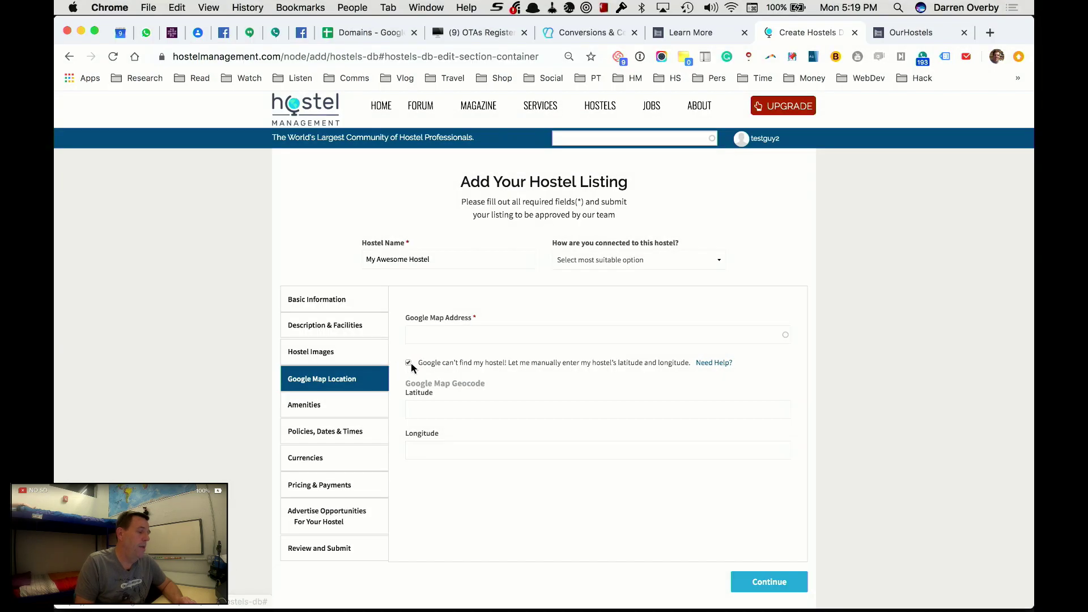
left_click(408, 364)
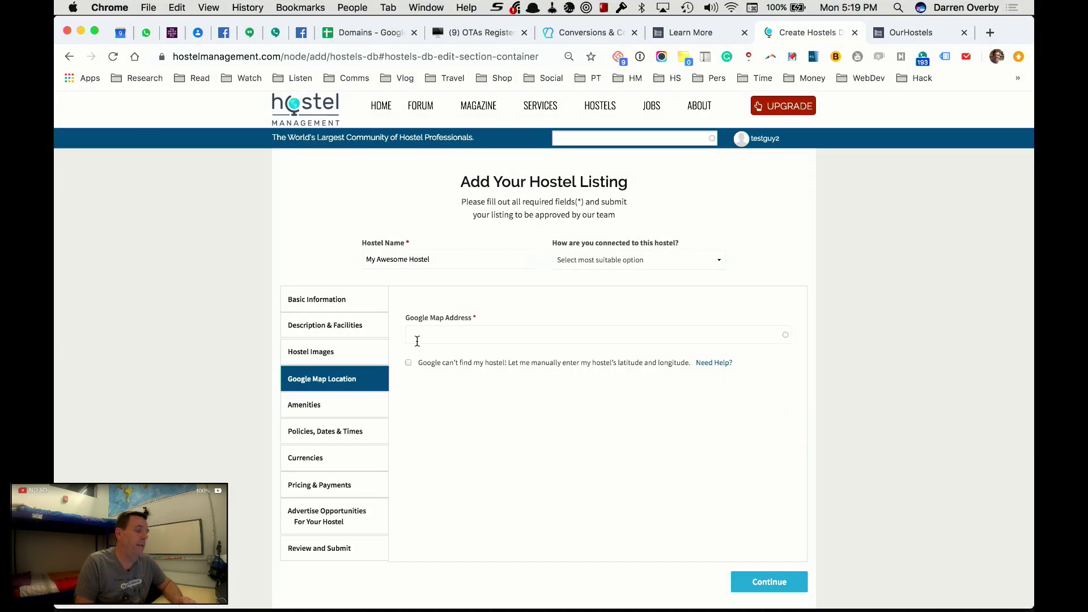
Step: Enter the hostel's street address and city as the Google map address and pick the suggested match
left_click(417, 341)
type("123 Main Street")
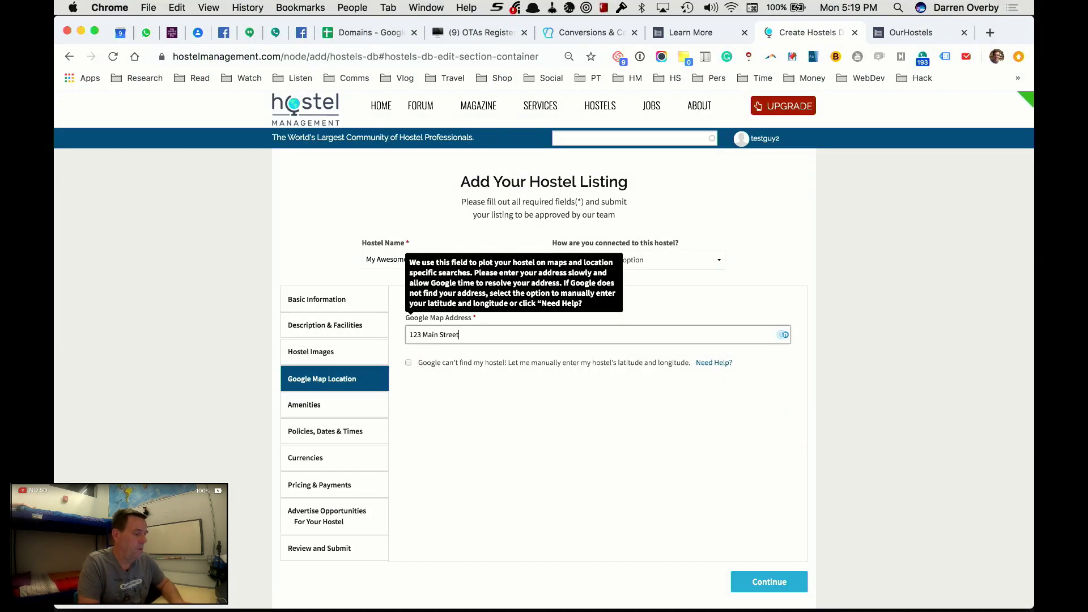
type(" San Francisco")
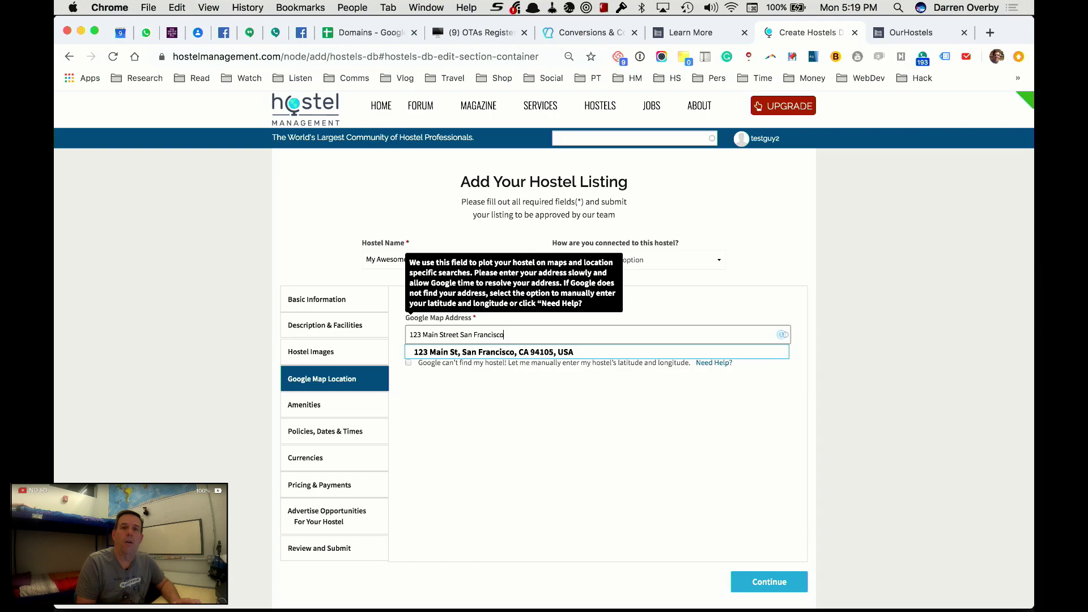
left_click(435, 353)
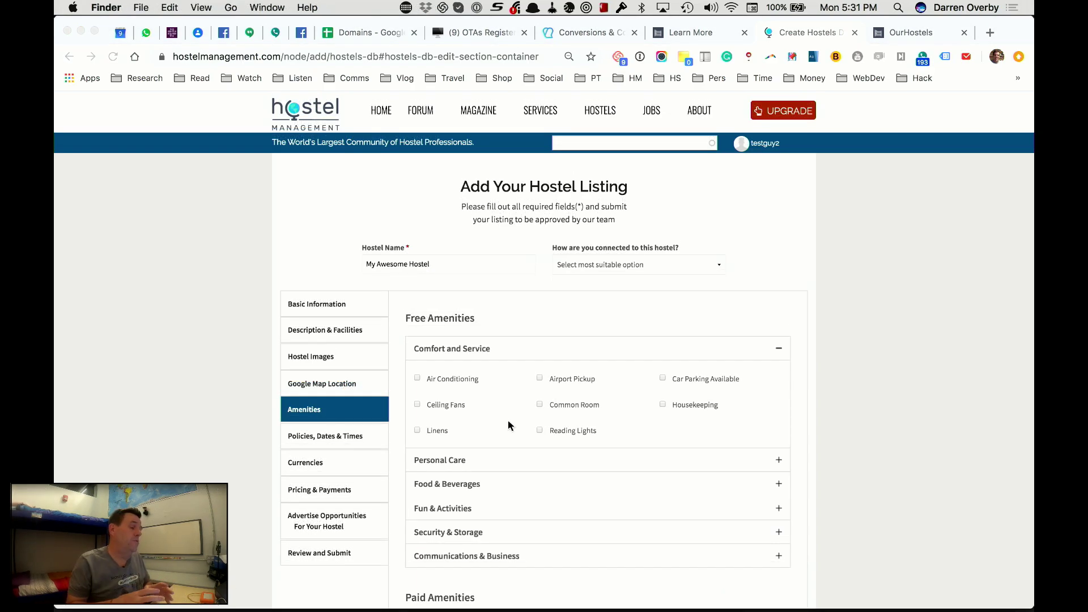
Step: Mark Airport Pickup and Common Room as free Comfort and Service amenities
scroll(509, 425, "down", 4)
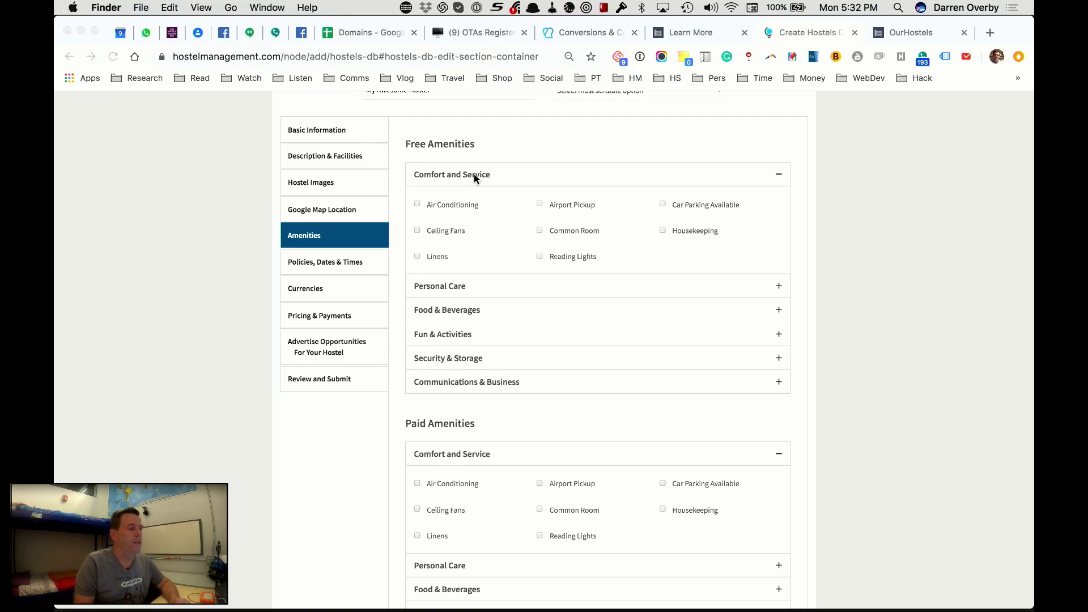
left_click(543, 202)
left_click(539, 230)
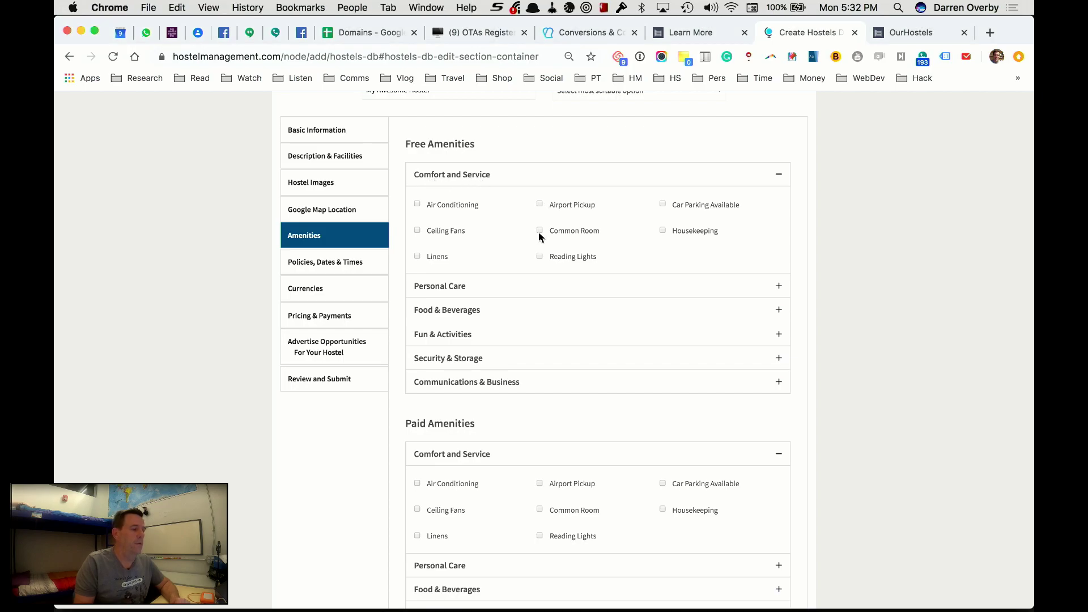
left_click(540, 204)
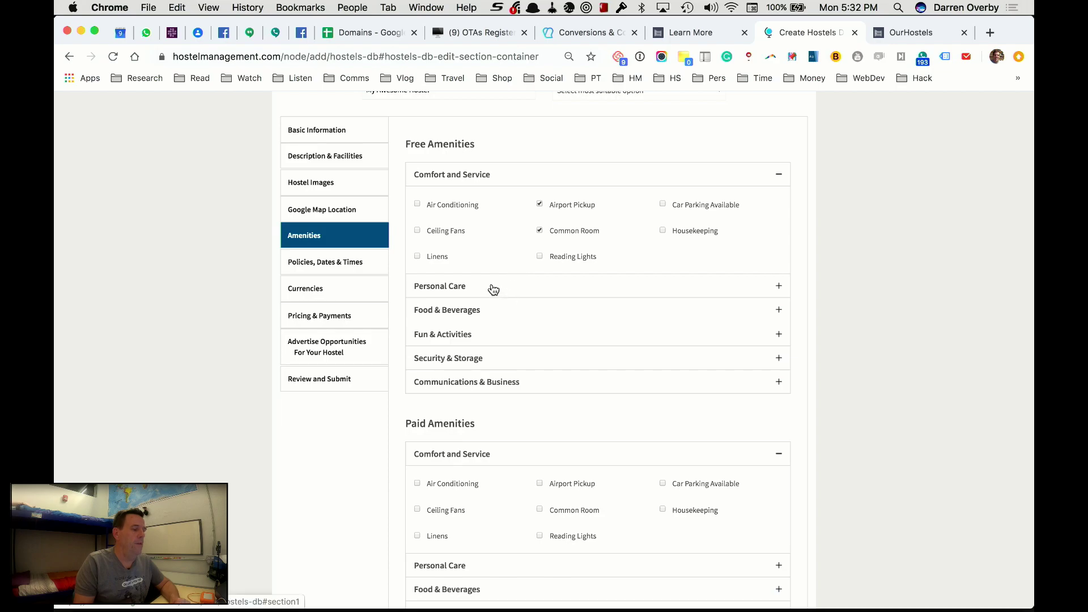
Step: Mark Hairdryers, Breakfast and Self Service Kitchen as free amenities, and view the free Fun & Activities options
left_click(454, 288)
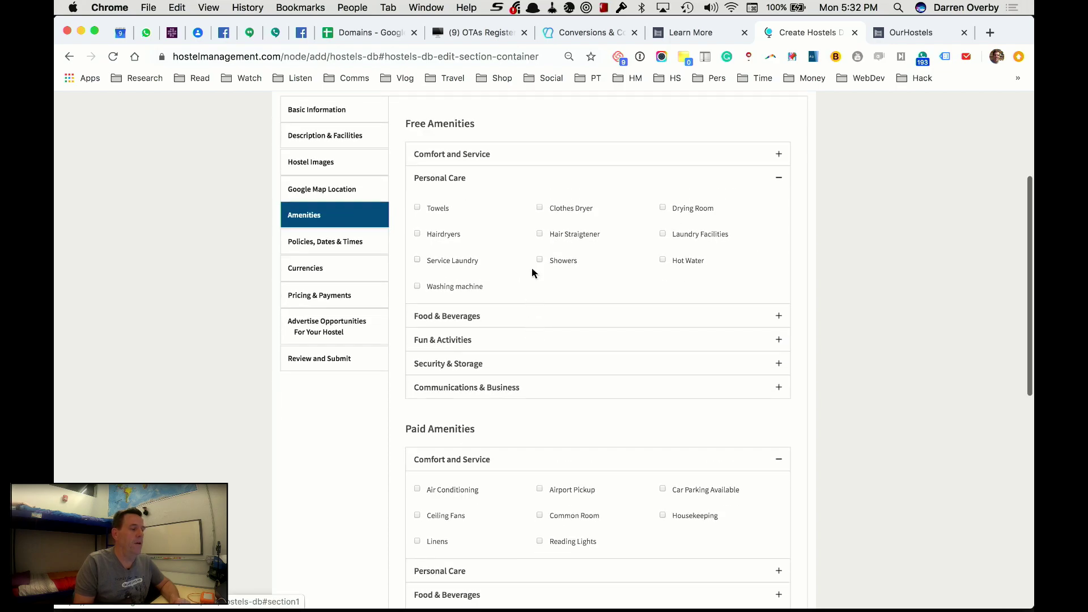
left_click(417, 234)
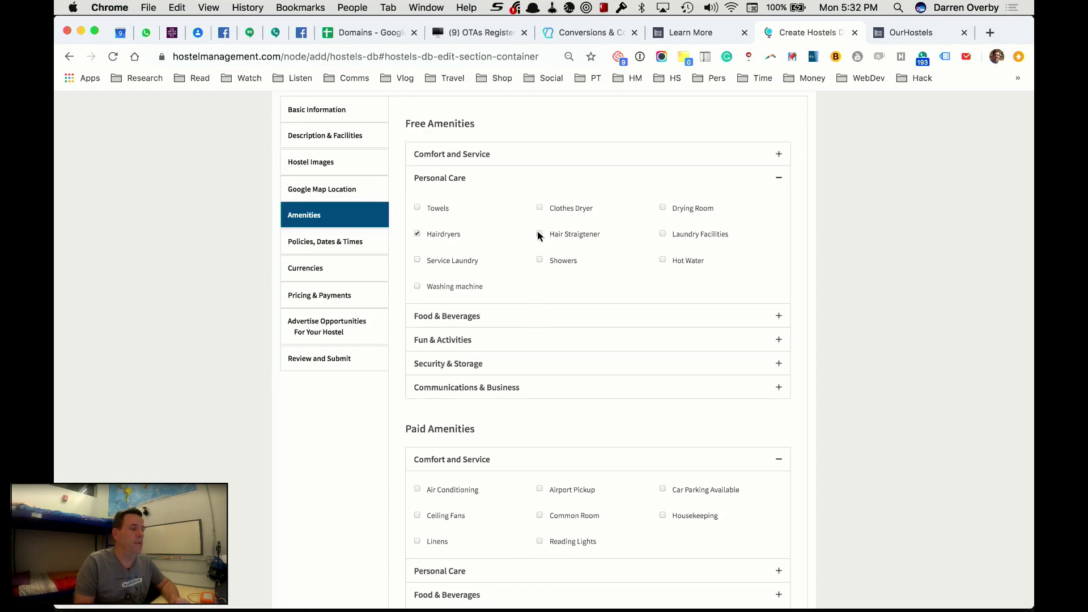
left_click(513, 316)
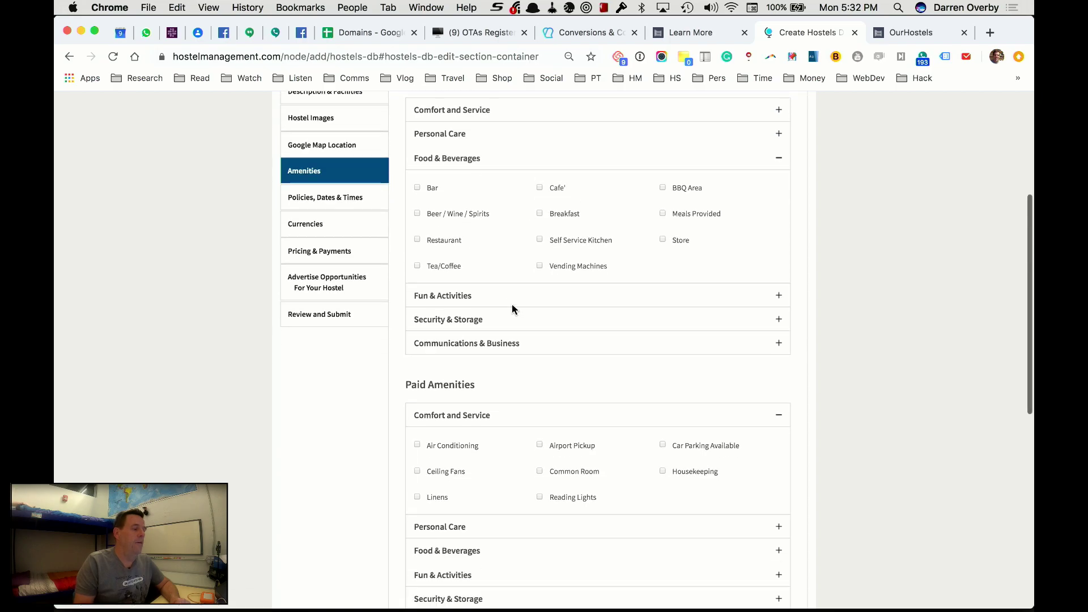
left_click(540, 214)
scroll(554, 318, "down", 2)
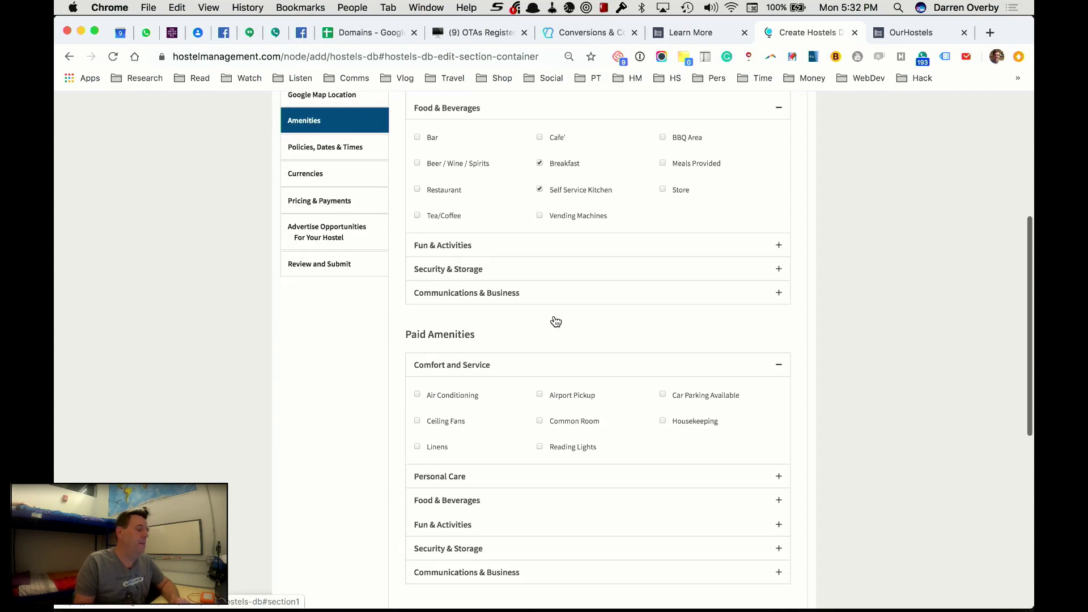
left_click(510, 241)
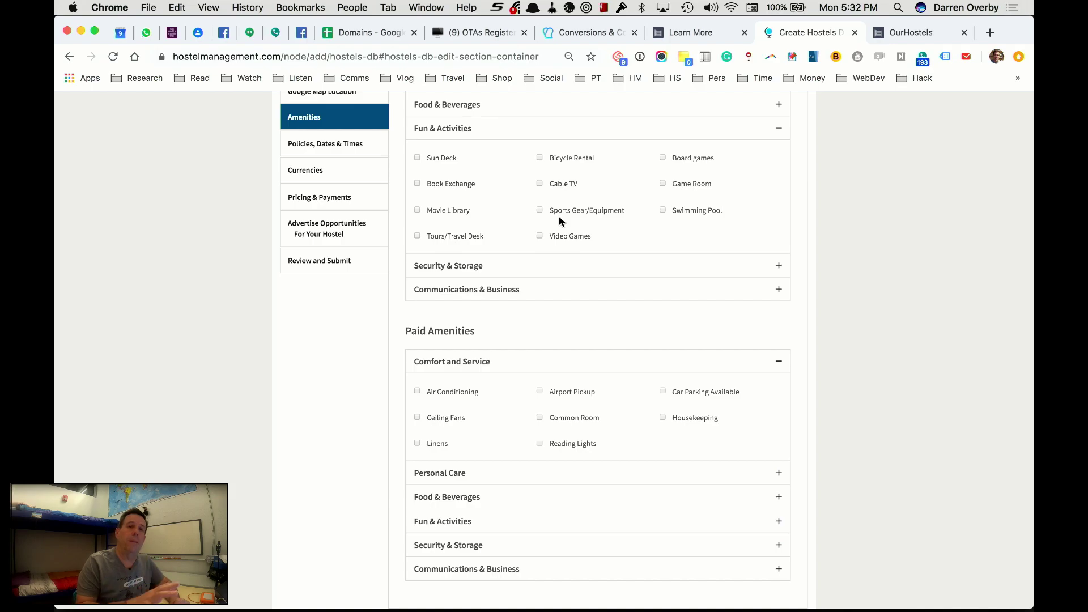
scroll(557, 298, "down", 1)
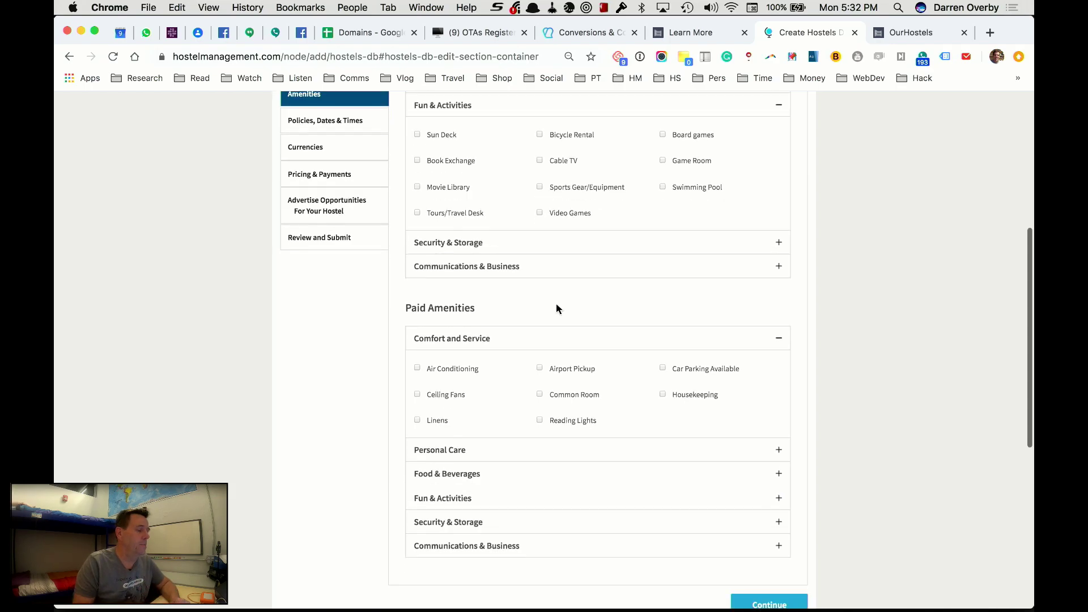
scroll(358, 270, "up", 3)
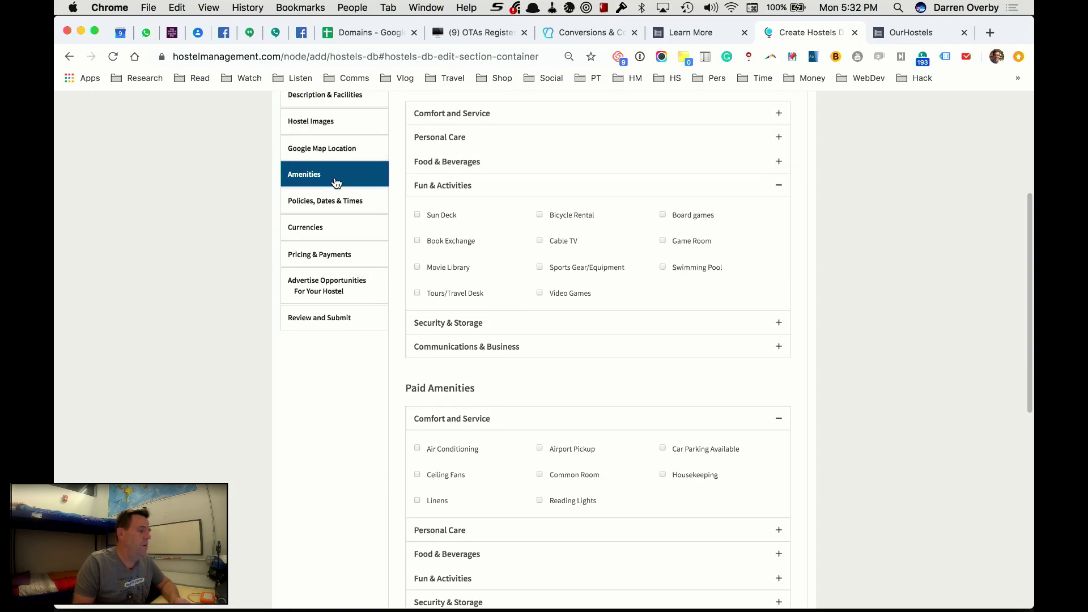
Step: In the policies, dates and times section, disable 24 Hour Reception, then turn Reception Closes Midday off and back on
left_click(326, 205)
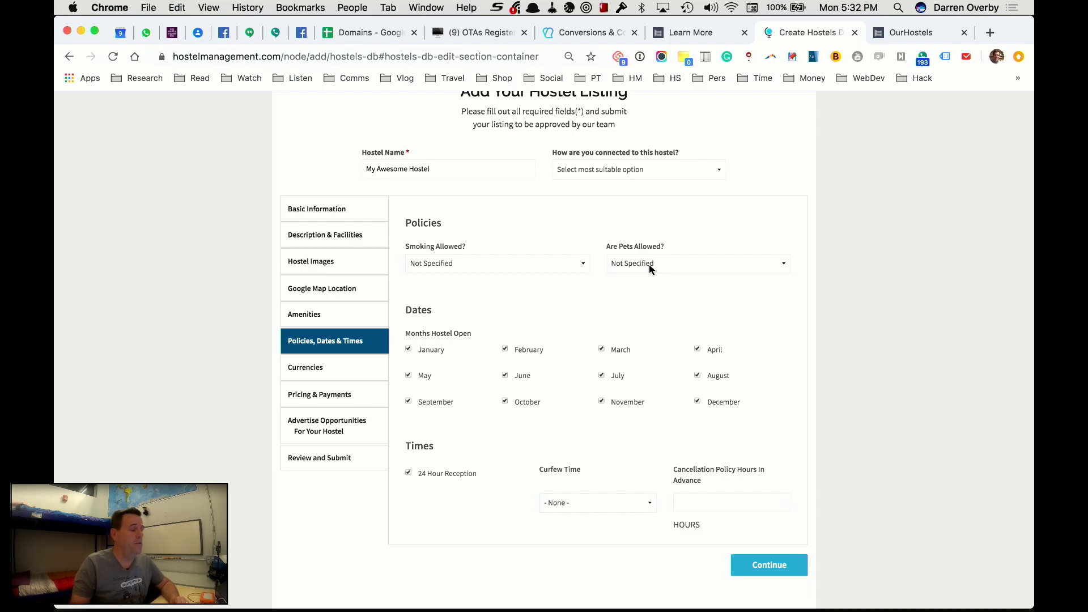
scroll(650, 267, "down", 5)
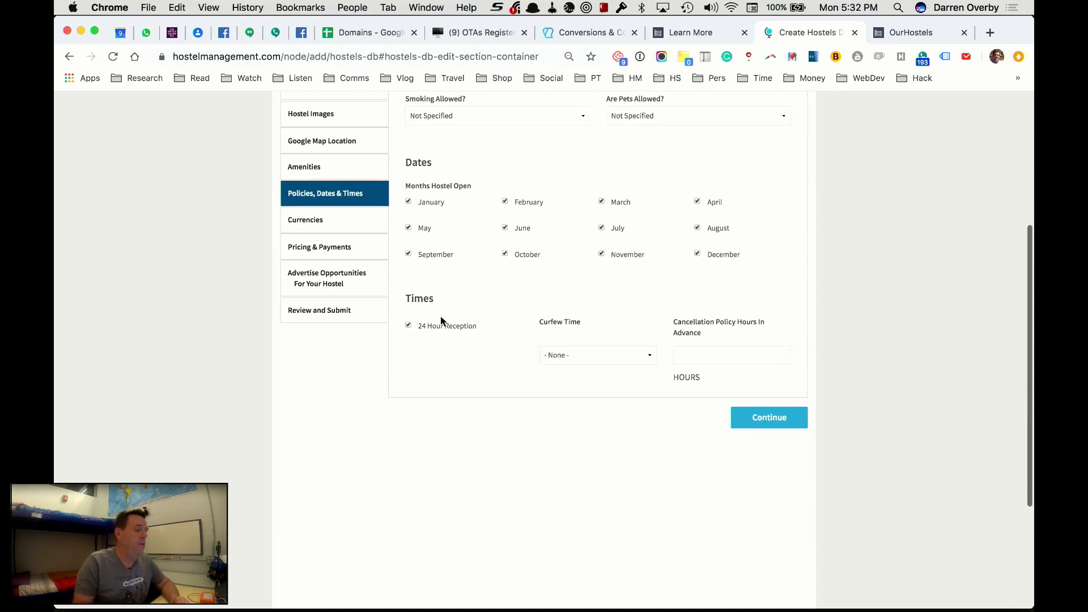
left_click(409, 326)
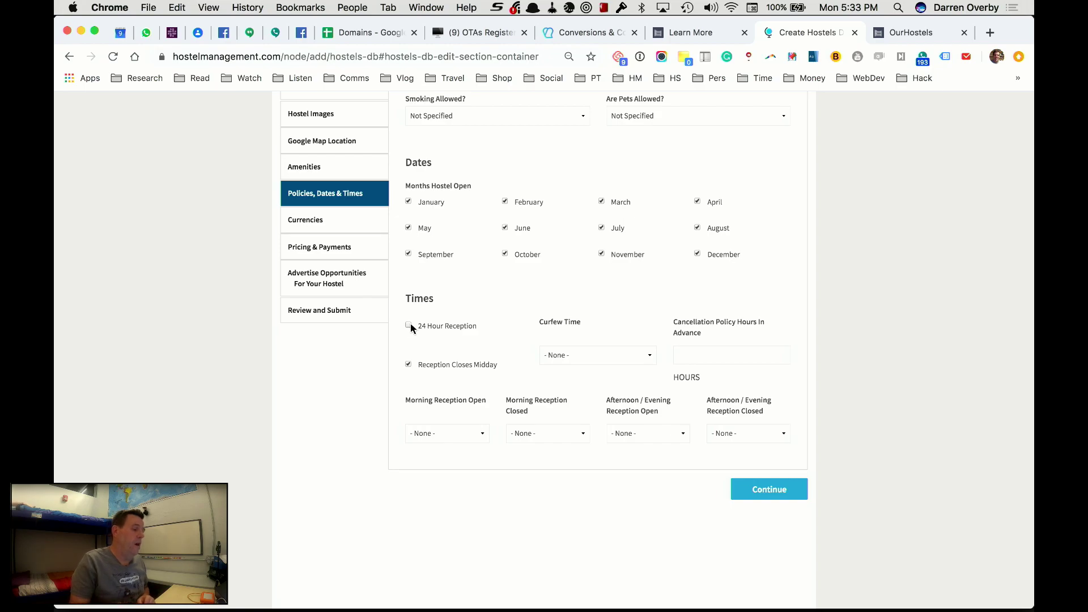
left_click(409, 366)
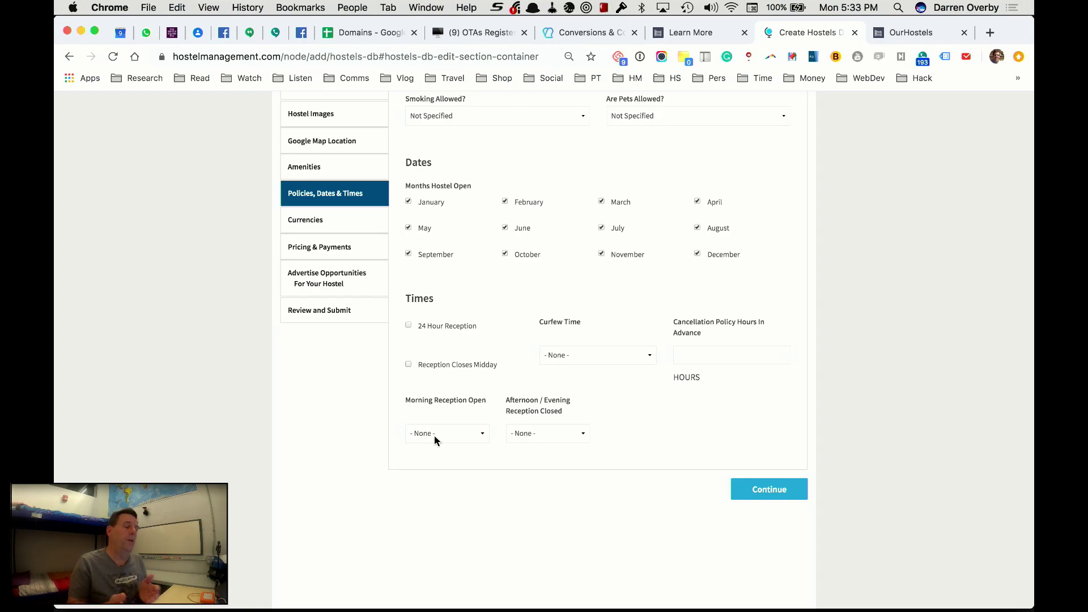
left_click(409, 363)
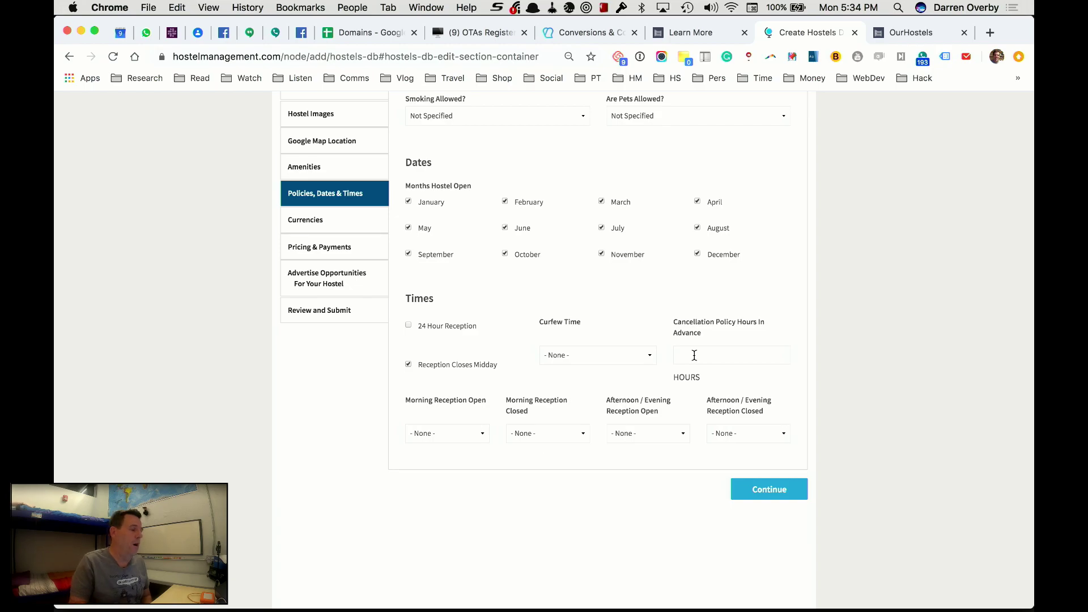
Step: Look through the list of accepted currencies in the Currencies section
left_click(334, 222)
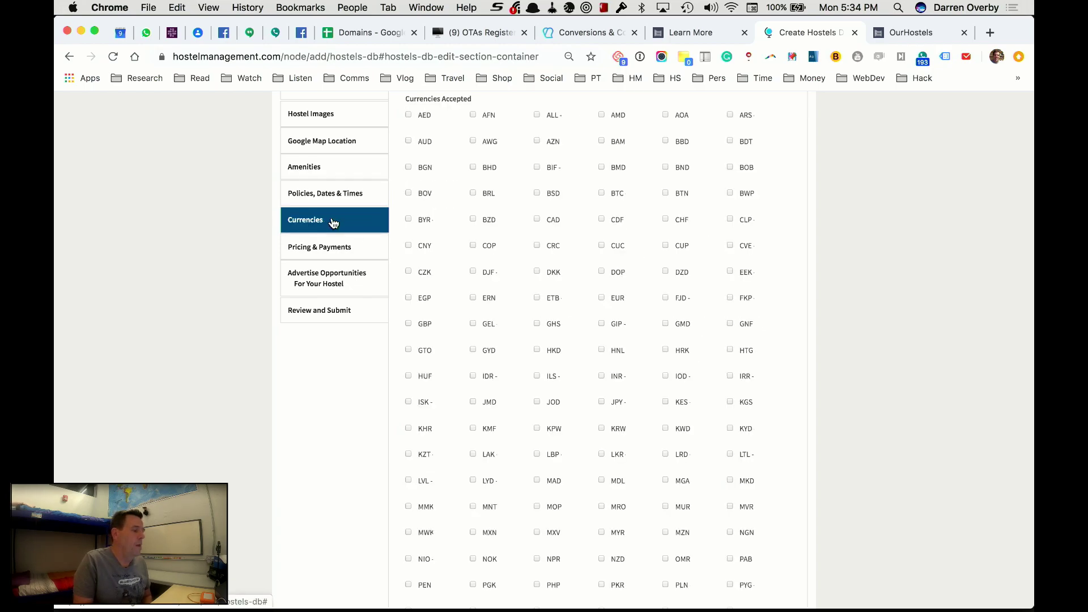
scroll(508, 354, "down", 10)
scroll(508, 353, "up", 3)
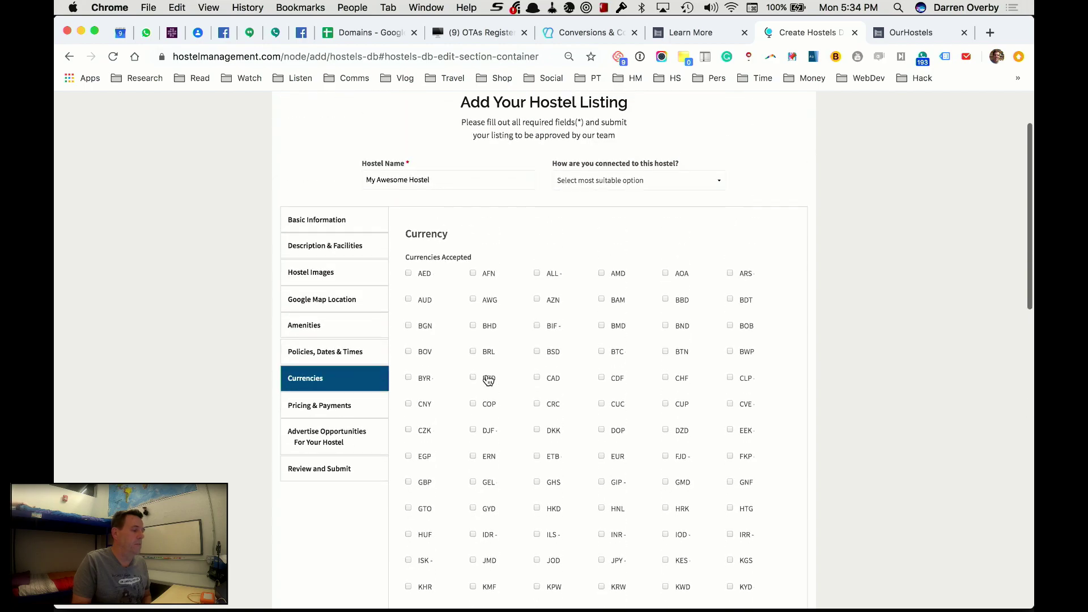
Step: Mark Mastercard, Wire Transfer and Paypal as accepted payment types in the Pricing & Payments section
left_click(322, 369)
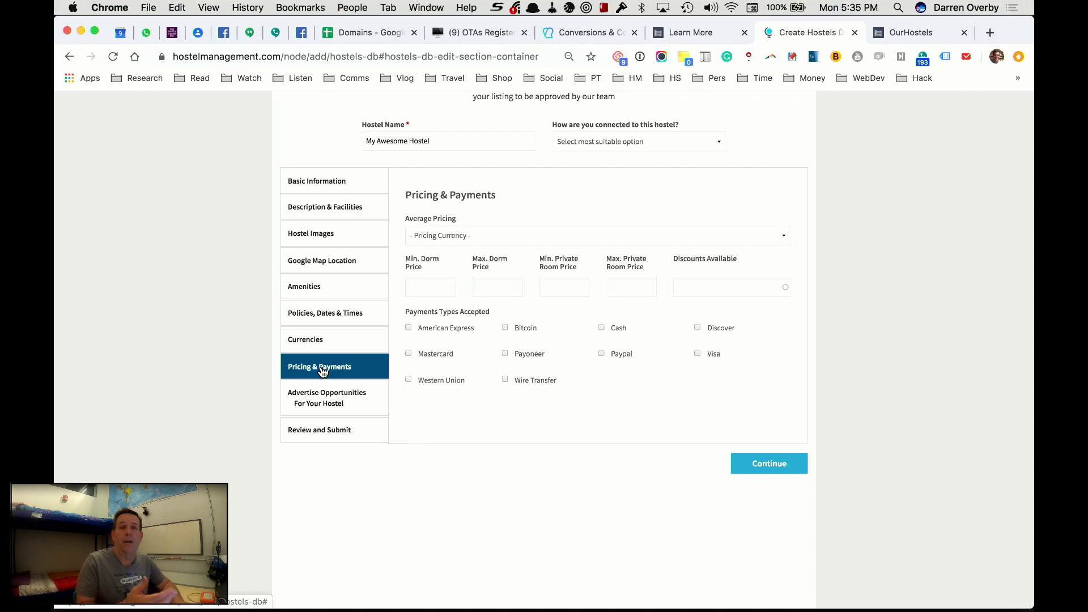
left_click(409, 354)
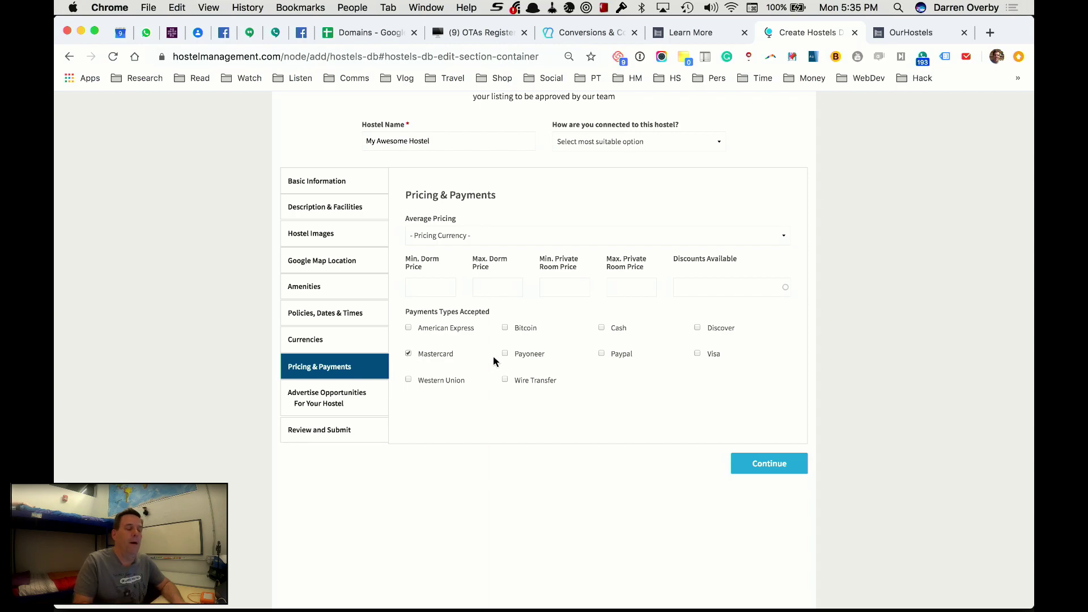
left_click(505, 379)
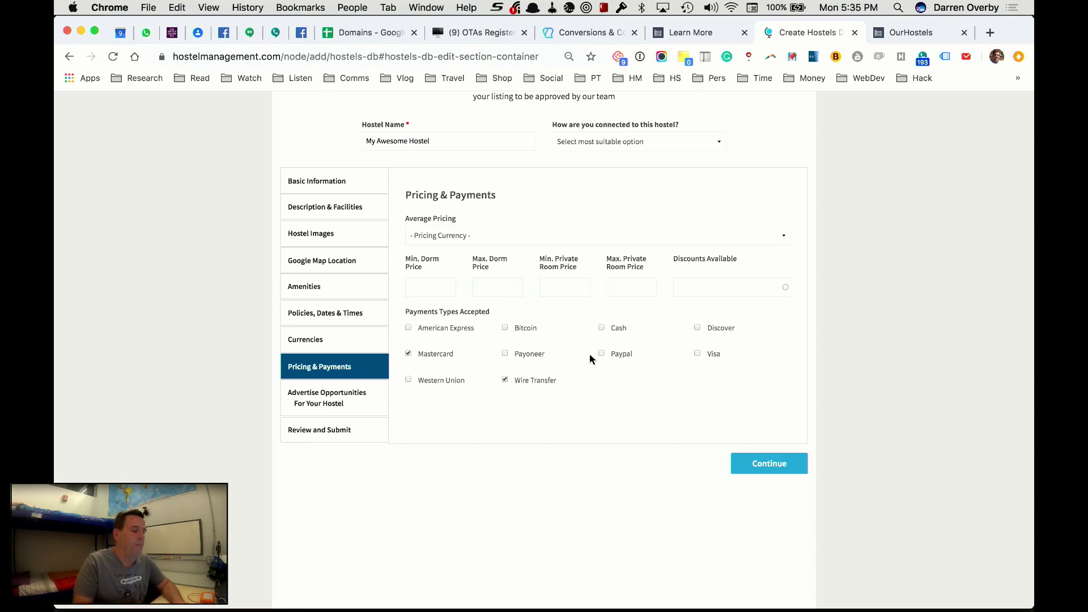
left_click(601, 353)
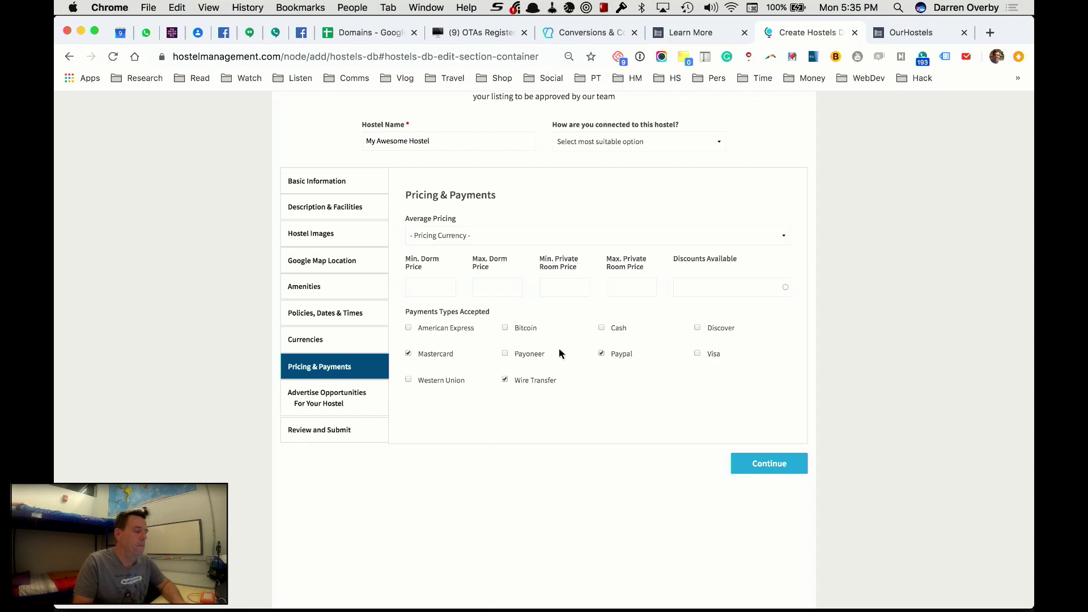
Step: Continue past the advertising opportunities section to Review and Submit, and select the option to upgrade a membership
left_click(774, 463)
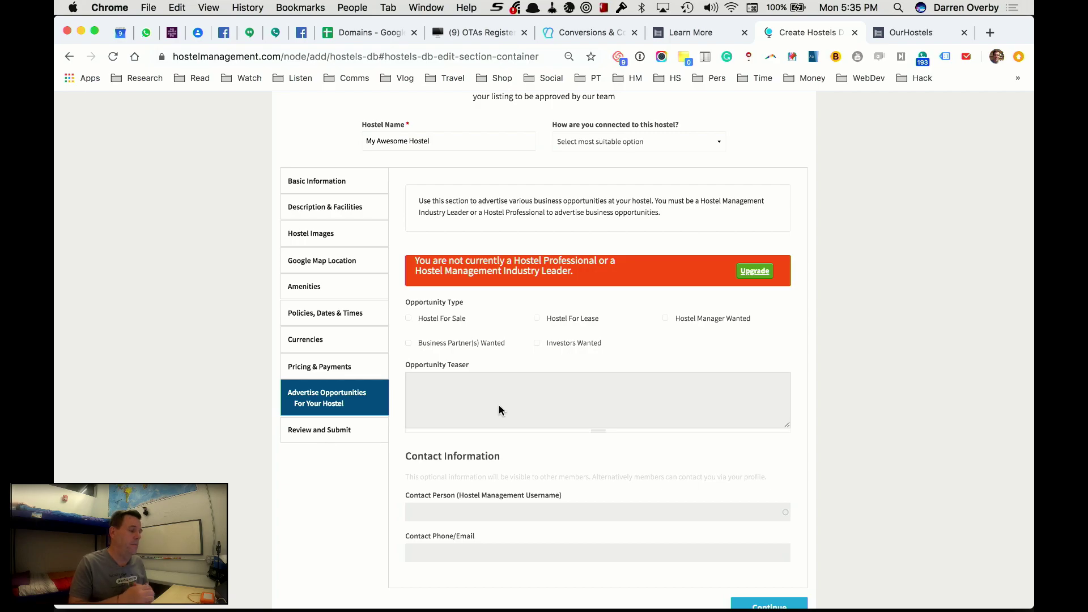
left_click(318, 433)
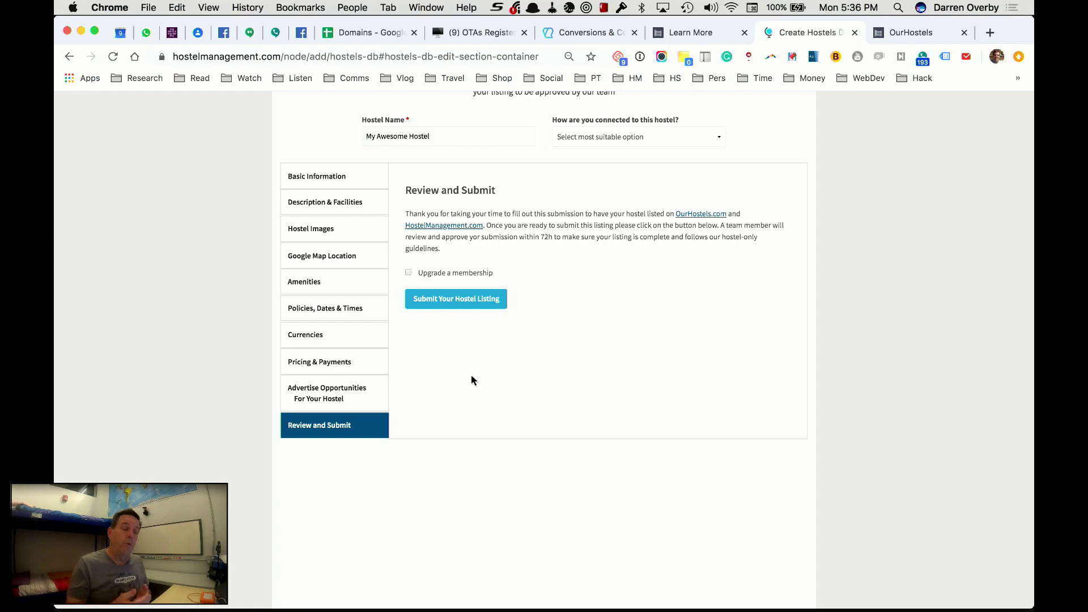
left_click(409, 272)
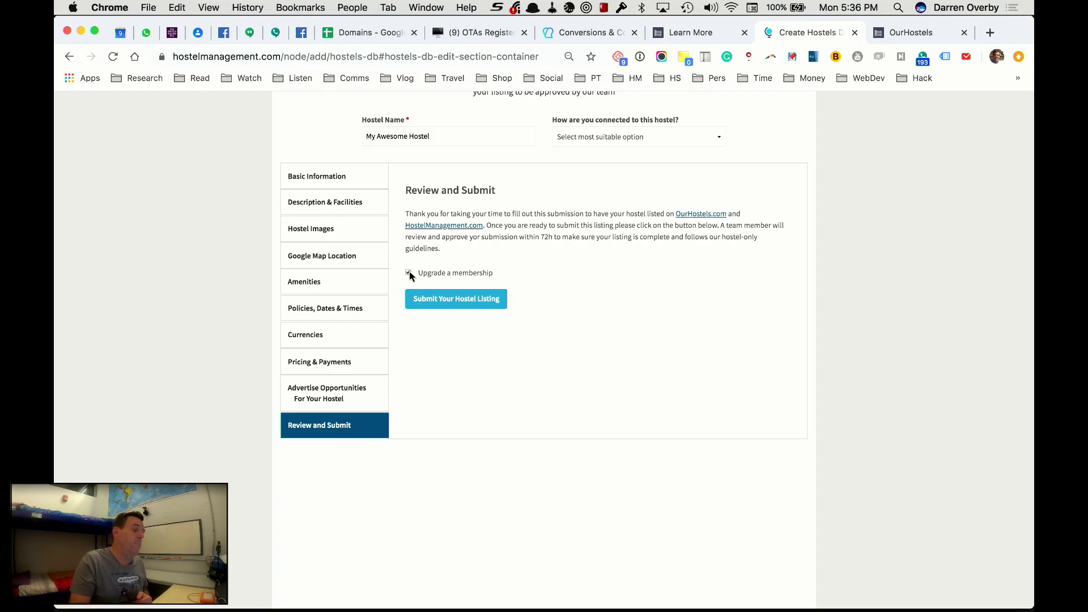